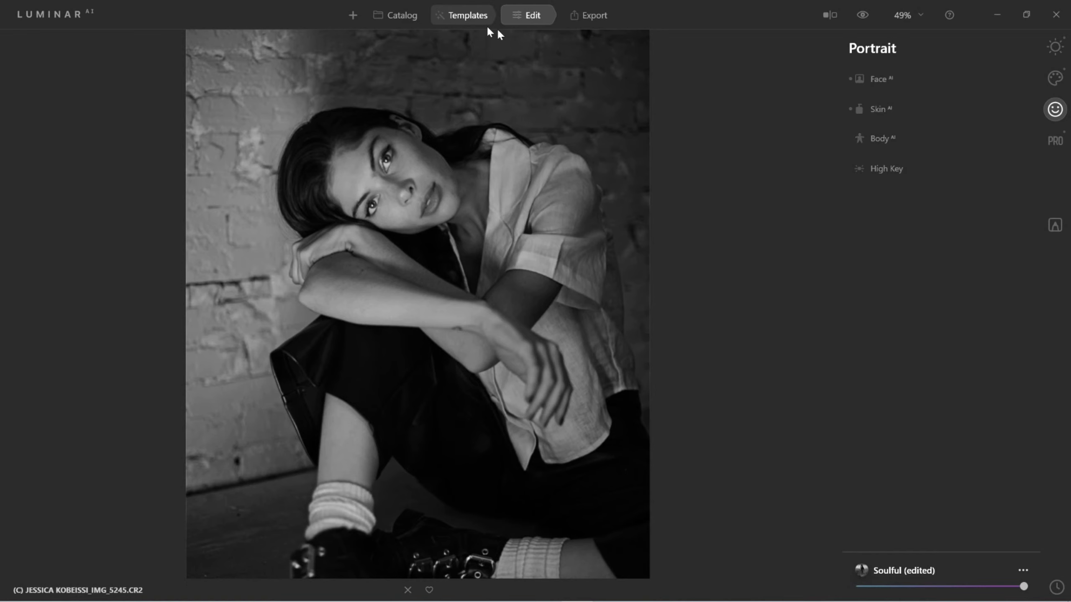
# - Find the photo of the red barn with the American flag in the Coffee Break folder and open it at full view
pyautogui.click(412, 19)
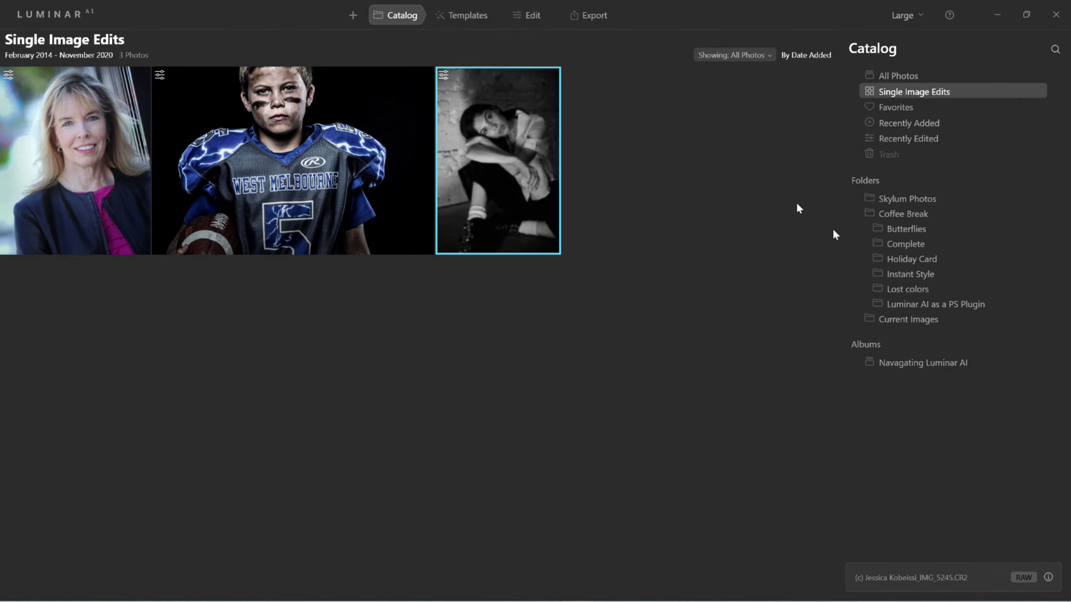
pyautogui.click(909, 365)
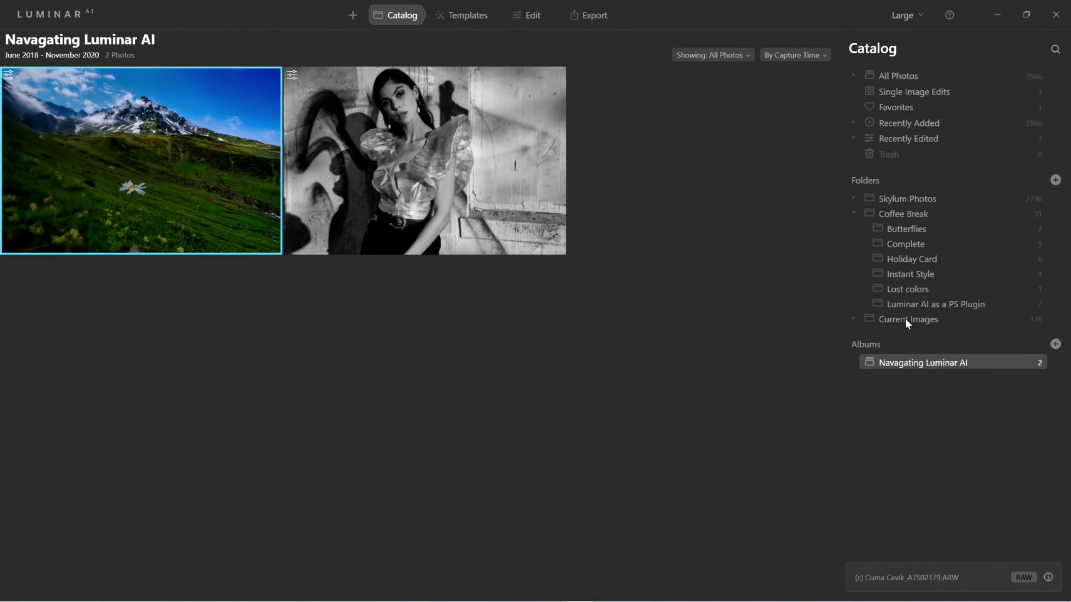
pyautogui.click(904, 209)
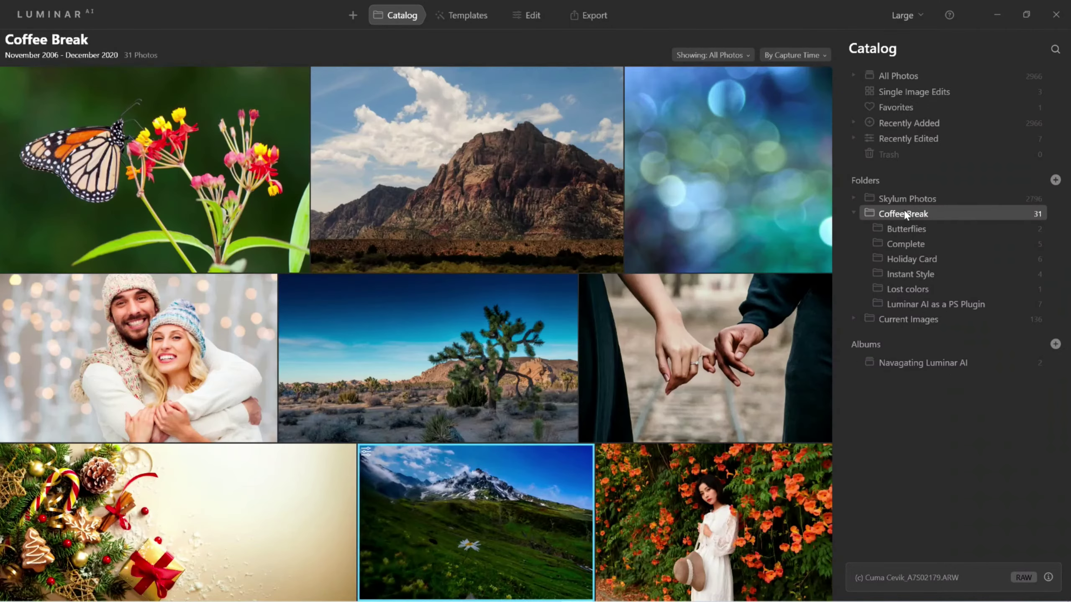
pyautogui.scroll(-10, 617, 333)
pyautogui.scroll(-15, 595, 372)
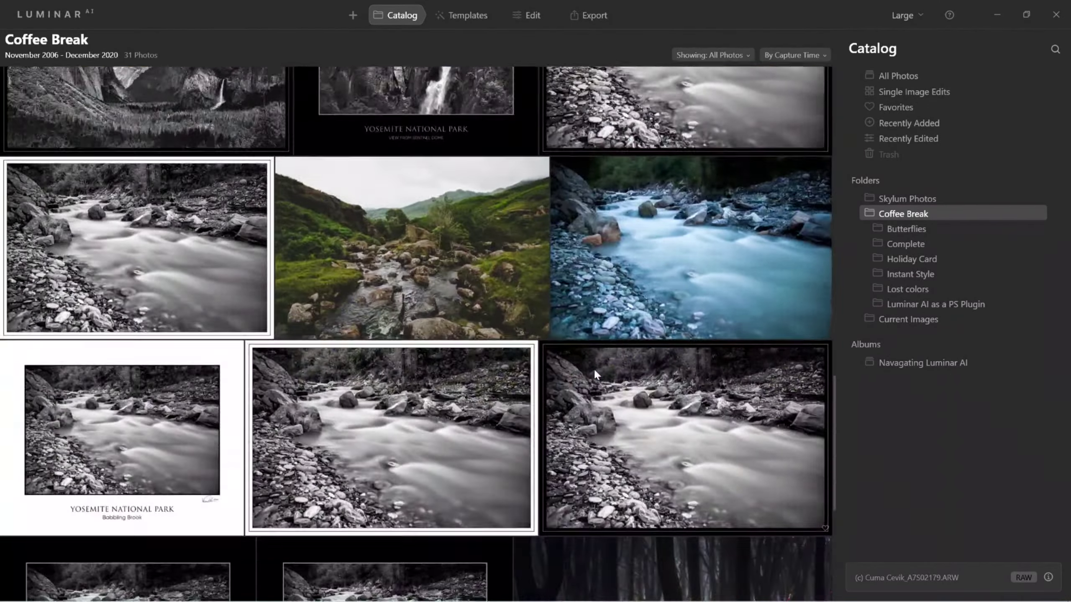
pyautogui.doubleClick(186, 447)
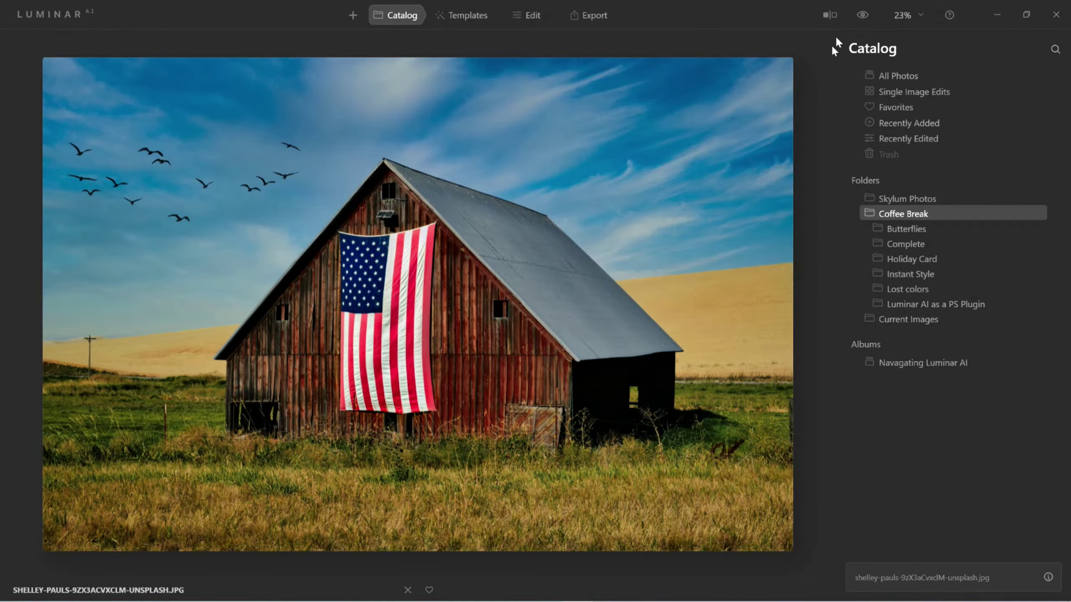
# - Compare the edited barn photo with its original version twice
pyautogui.click(858, 20)
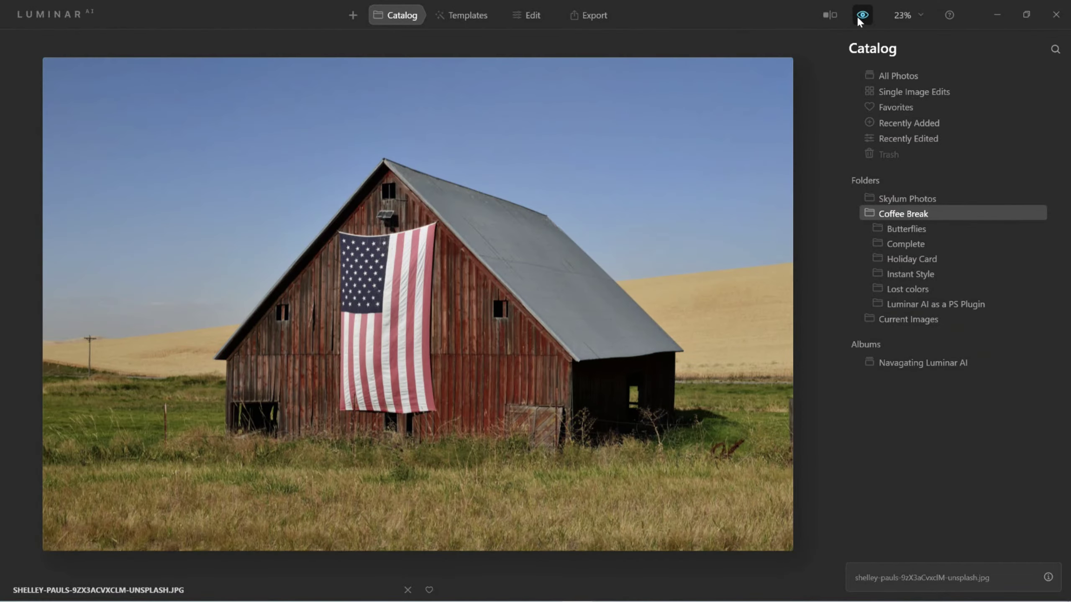
pyautogui.click(858, 20)
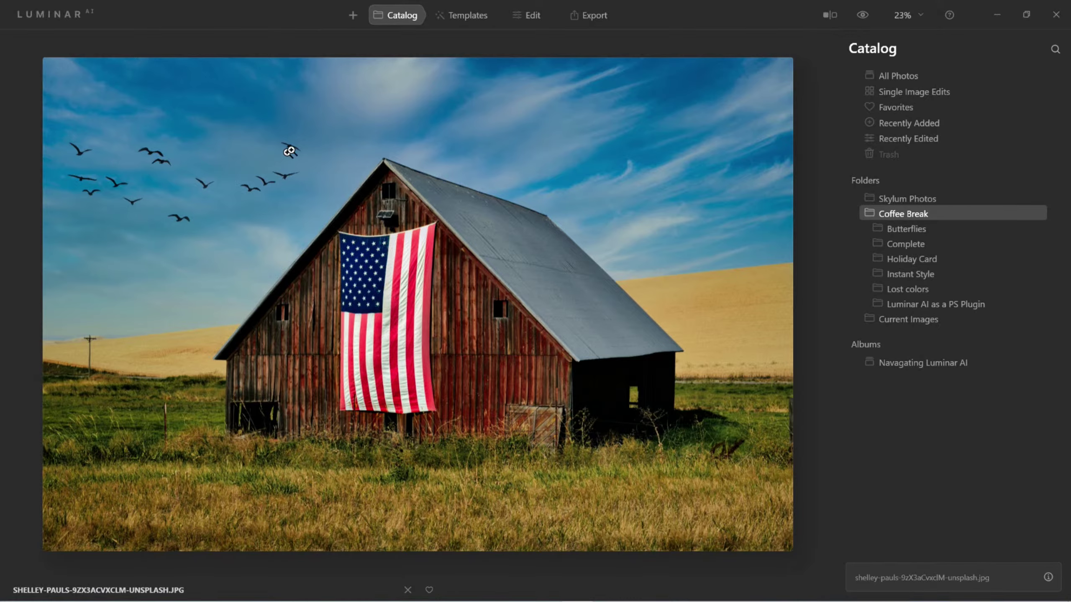
pyautogui.click(860, 20)
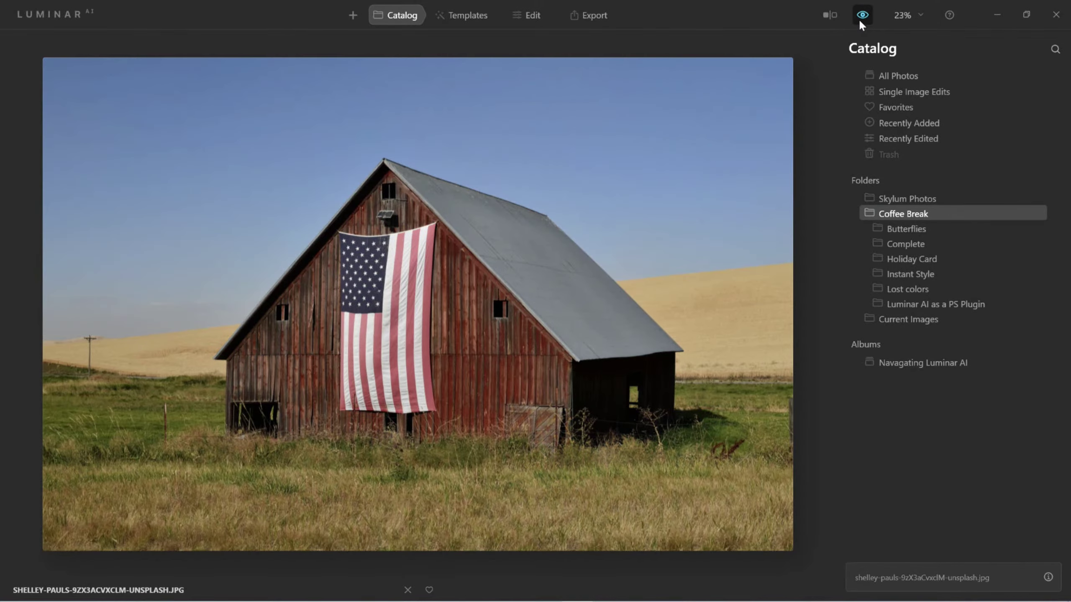
pyautogui.click(860, 17)
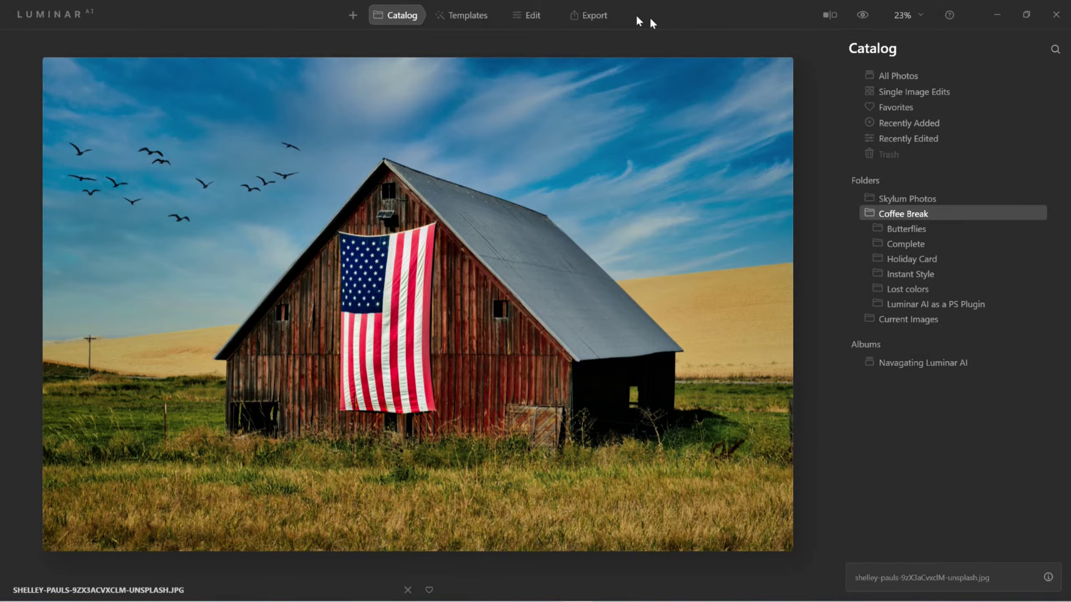
# - Revert the barn photo's editing history to the Original Image state
pyautogui.click(536, 21)
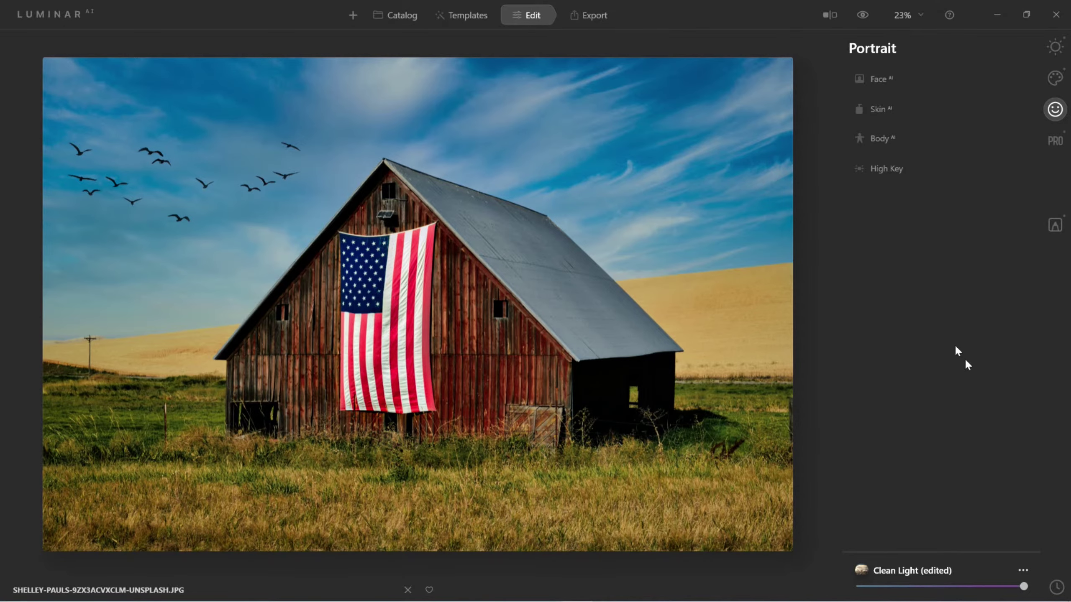
pyautogui.click(1057, 587)
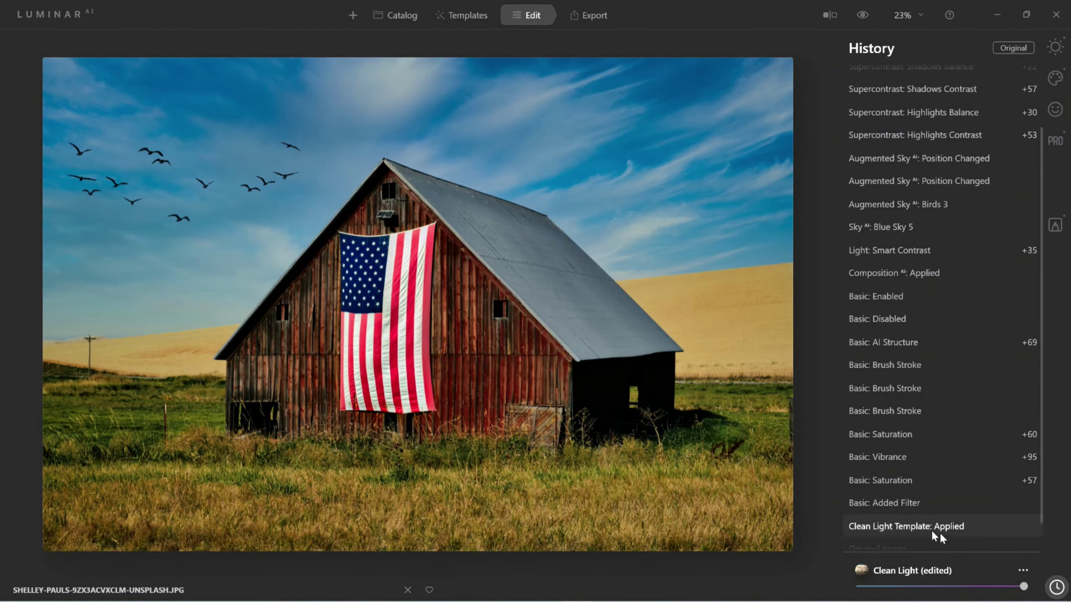
pyautogui.scroll(-1, 934, 525)
pyautogui.click(910, 518)
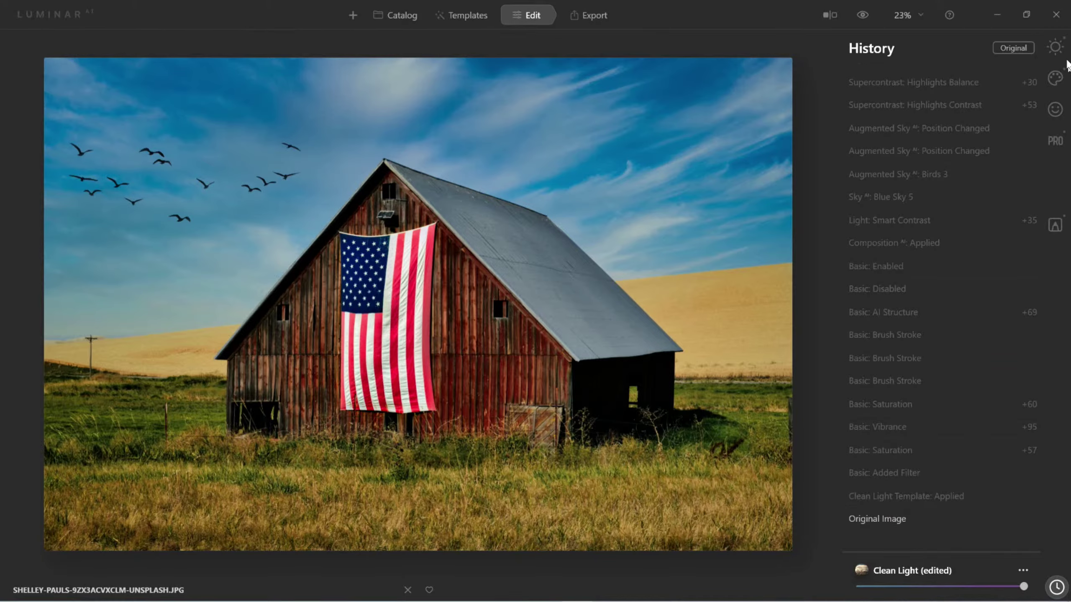
# - Rotate the barn photo slightly counterclockwise with the Composition tool, fine-tune the angle and apply the crop
pyautogui.click(1056, 47)
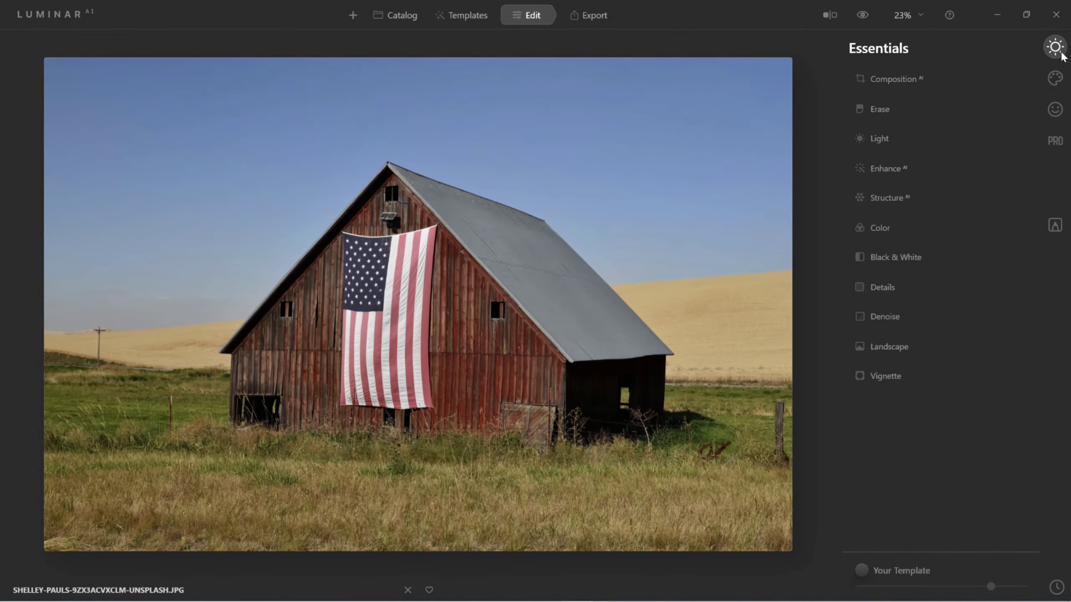
pyautogui.click(882, 88)
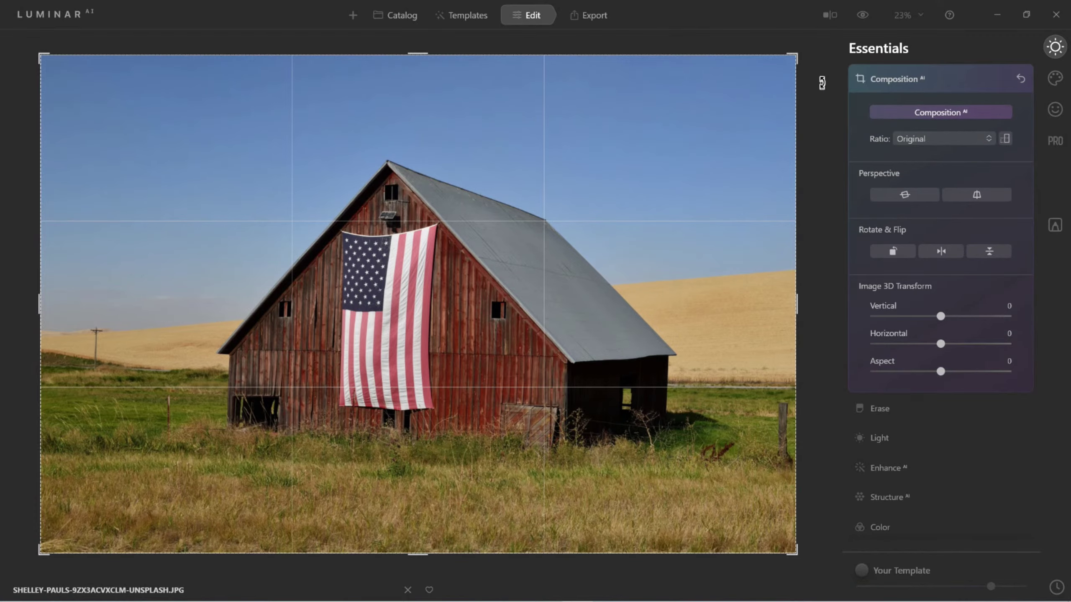
pyautogui.moveTo(816, 64); pyautogui.dragTo(816, 51)
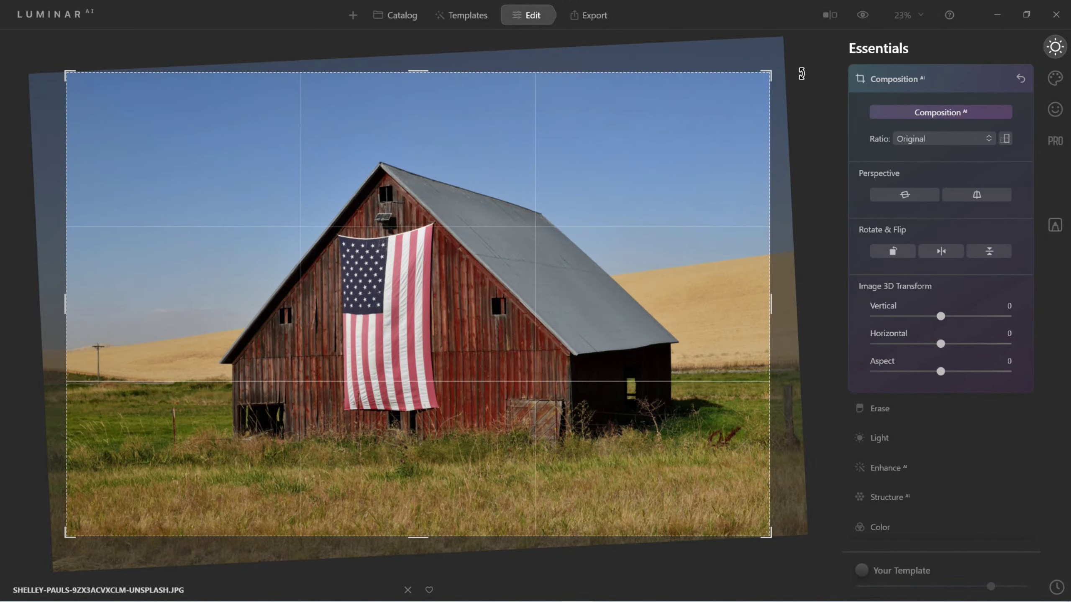
pyautogui.press('Return')
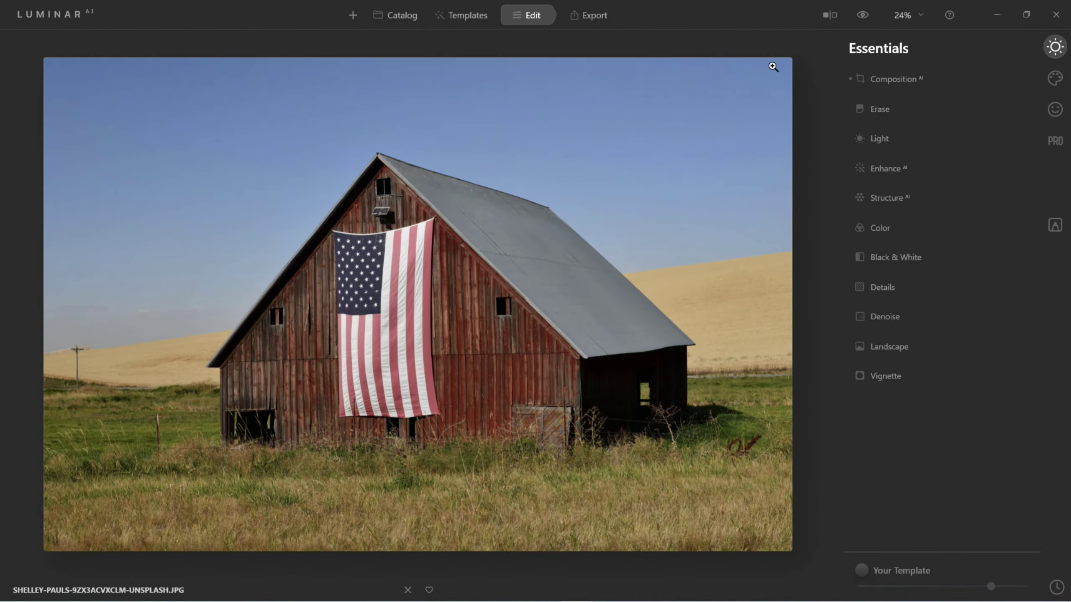
pyautogui.click(881, 79)
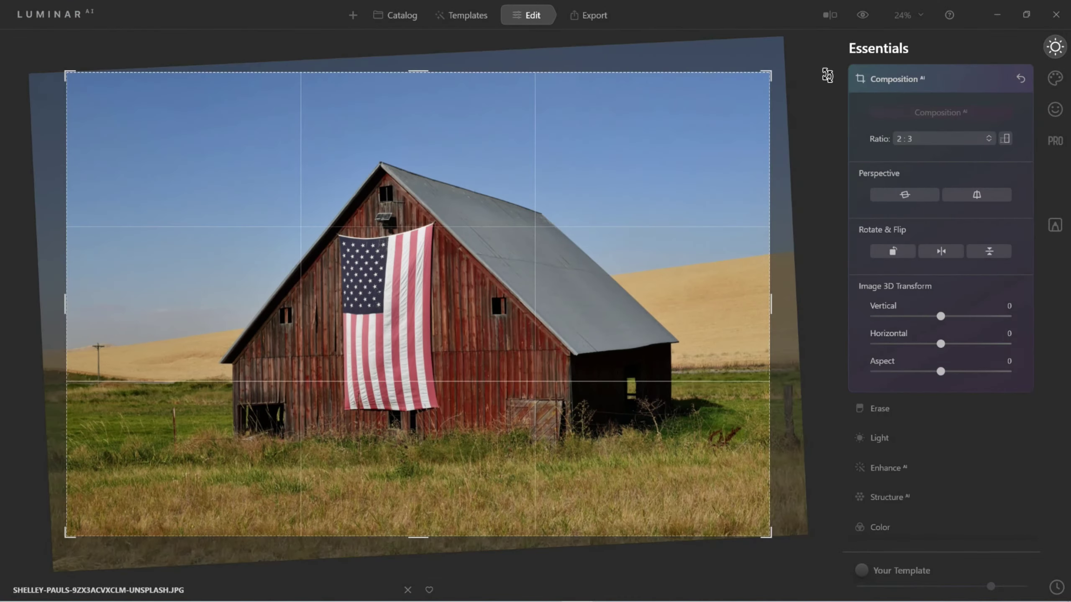
pyautogui.moveTo(797, 74)
pyautogui.mouseDown()
pyautogui.moveTo(764, 82)
pyautogui.moveTo(786, 77)
pyautogui.mouseUp()
pyautogui.press('Return')
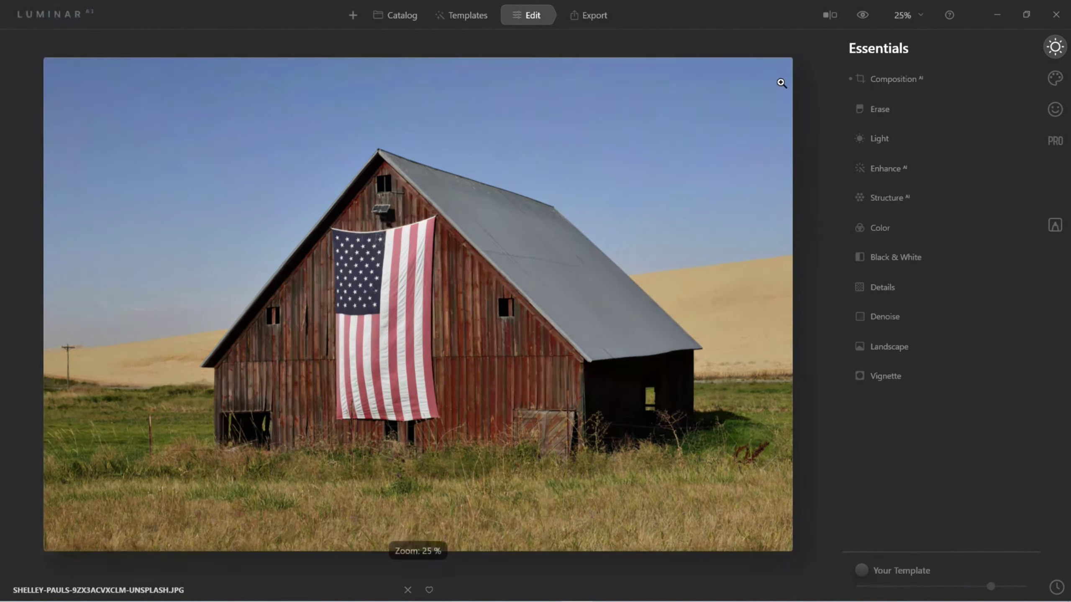
# - Apply the Clean Light template from the Easy Landscapes collection to the barn photo
pyautogui.click(451, 26)
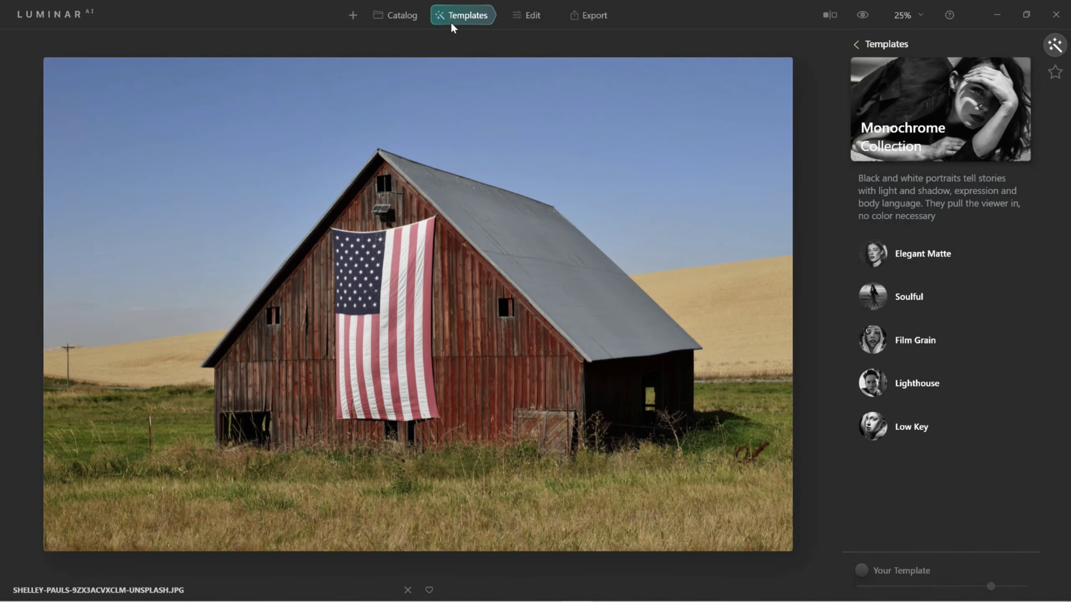
pyautogui.click(856, 44)
pyautogui.scroll(10, 928, 80)
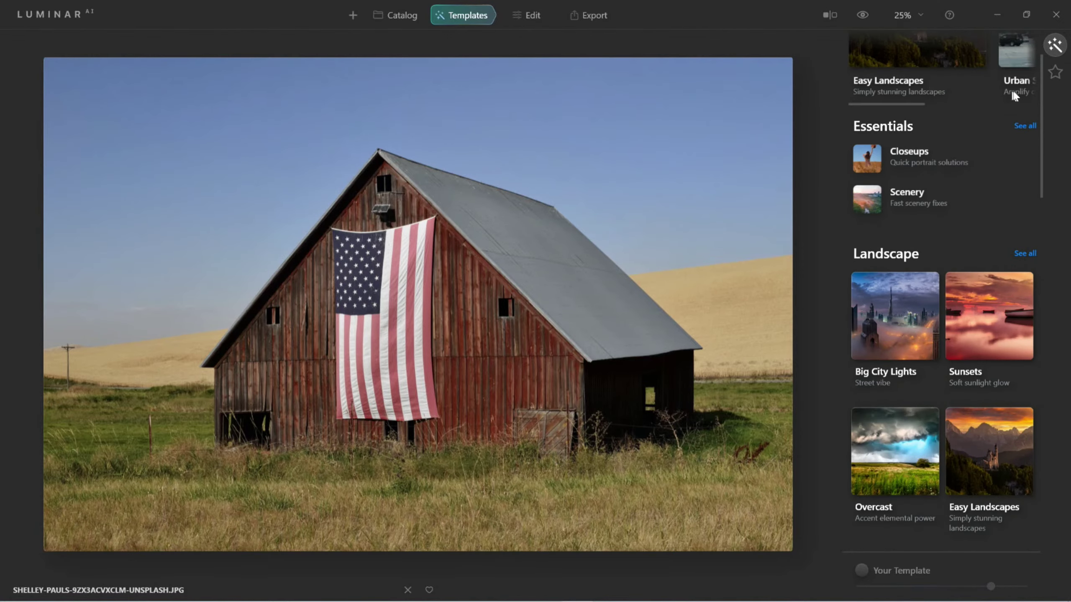
pyautogui.click(944, 63)
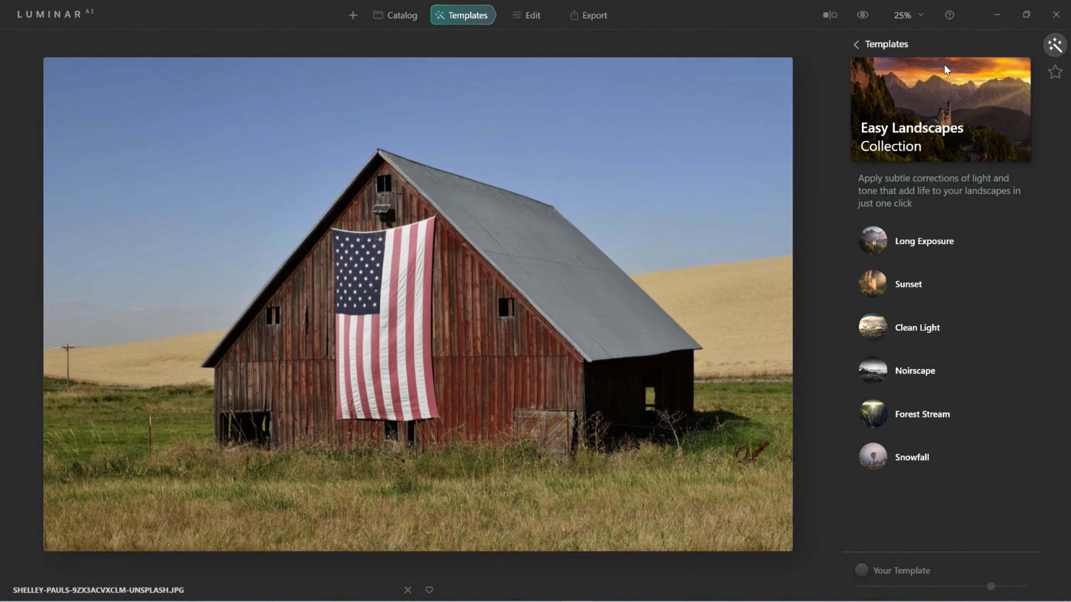
pyautogui.click(899, 331)
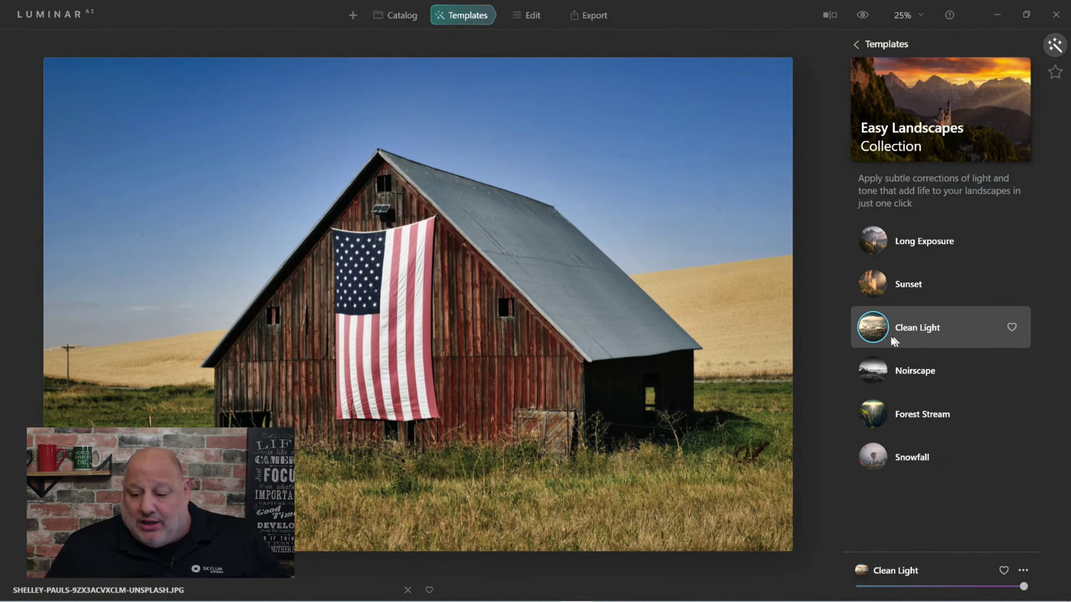
# - Compare the barn photo before and after the Clean Light template
pyautogui.click(864, 16)
pyautogui.click(864, 16)
pyautogui.click(864, 16)
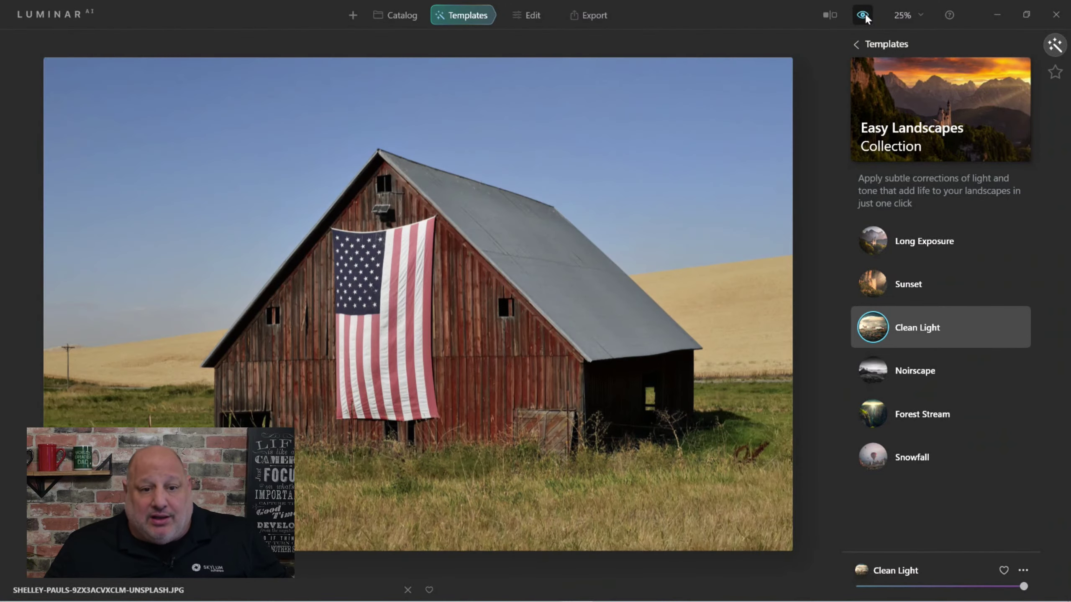
pyautogui.click(864, 16)
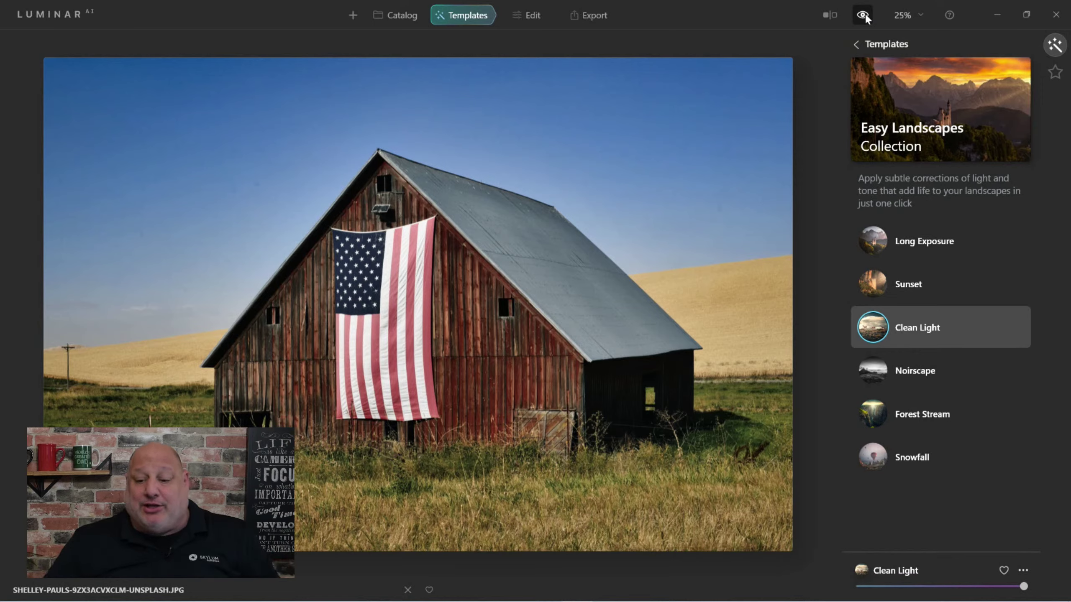
# - Add a Basic local masking adjustment with Vibrance 100, Saturation 55 and a brush opacity of 100
pyautogui.click(546, 17)
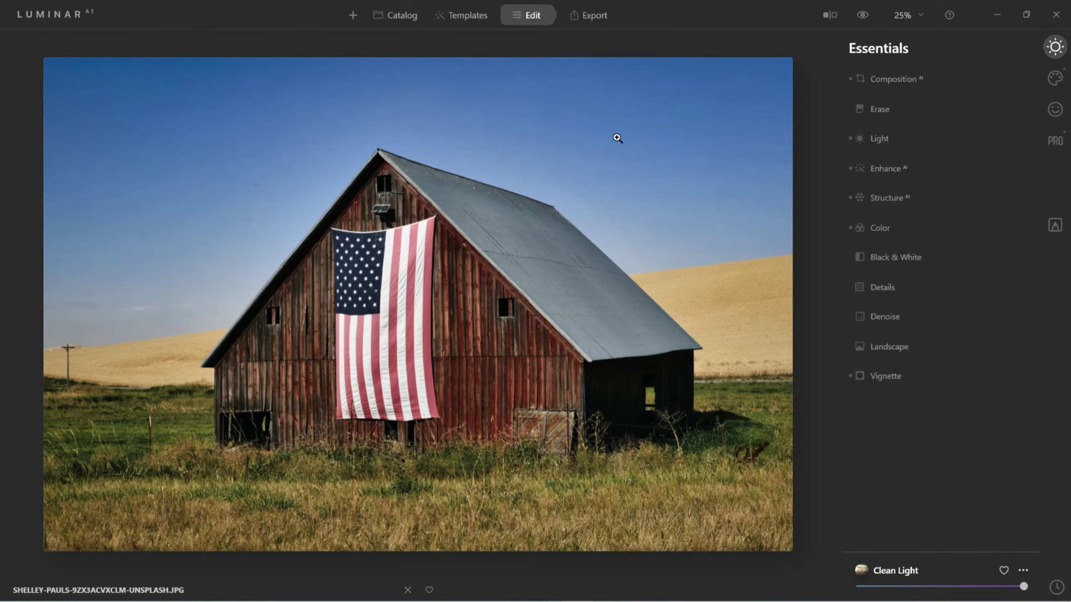
pyautogui.click(1055, 225)
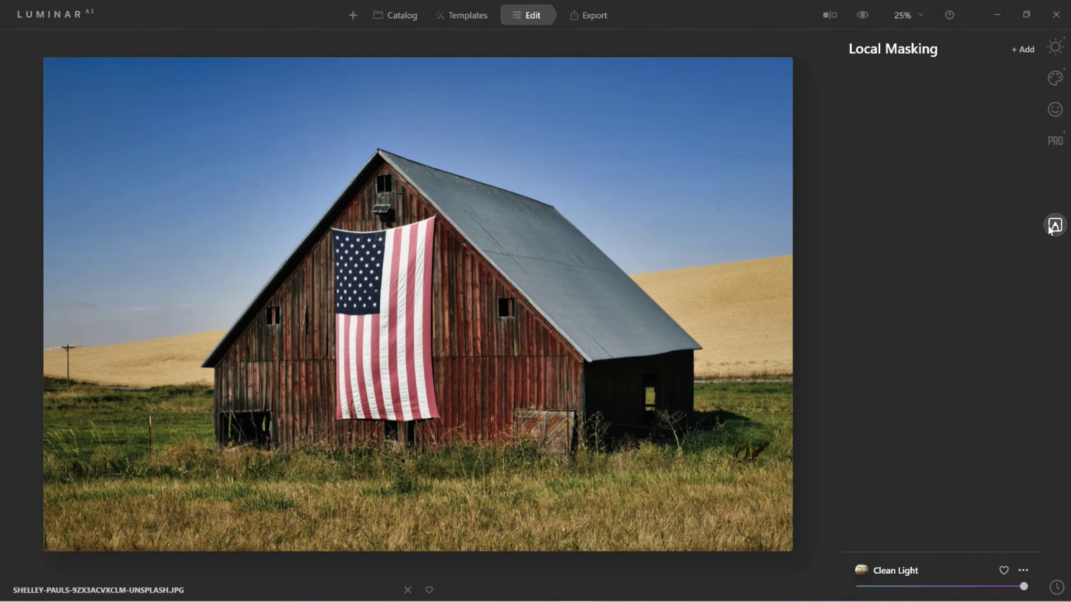
pyautogui.click(1022, 50)
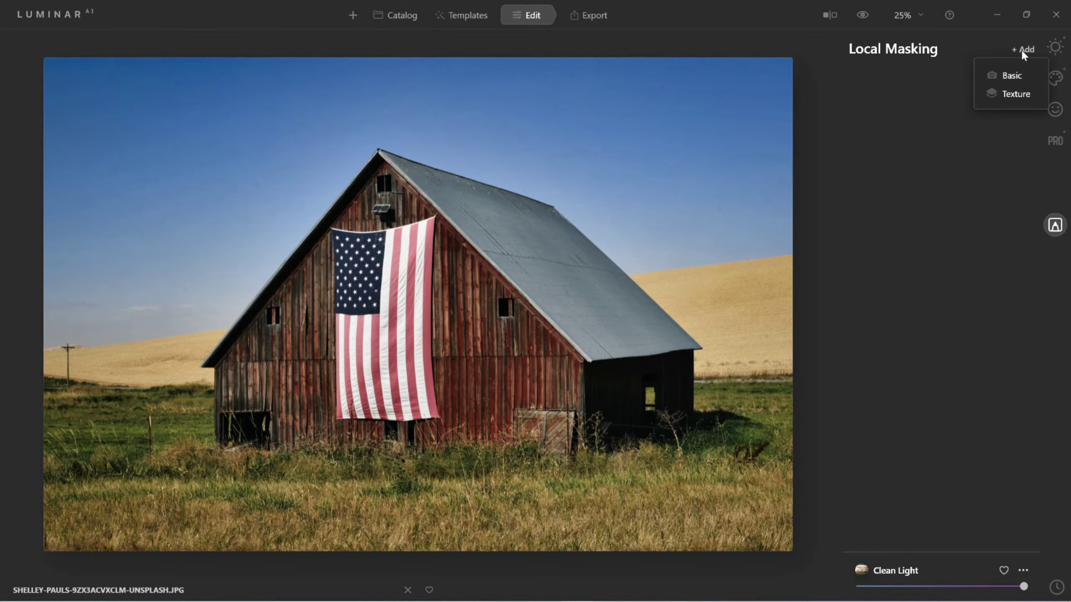
pyautogui.click(1018, 74)
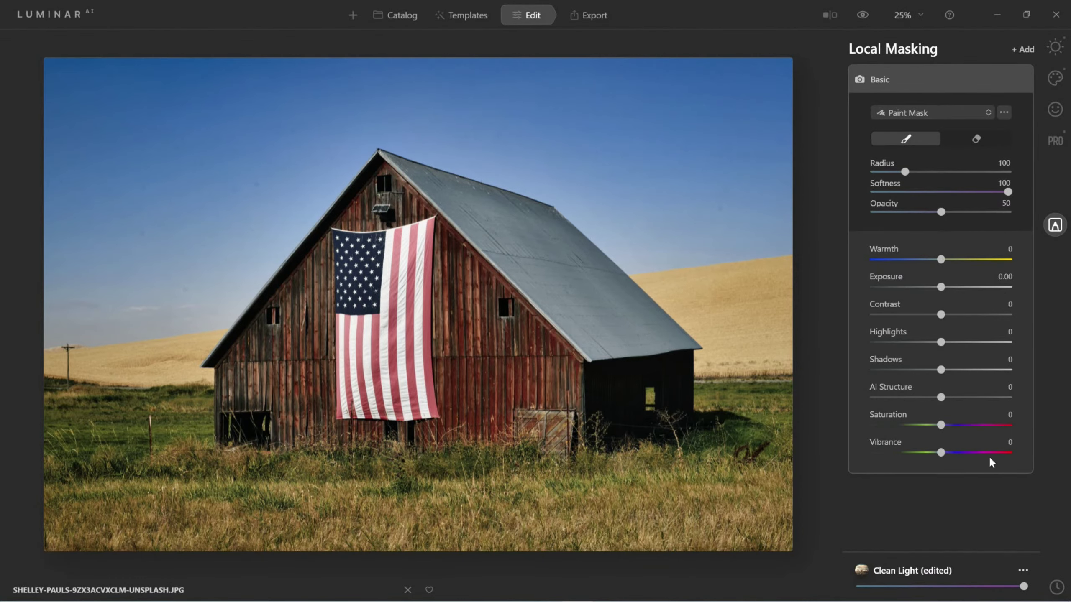
pyautogui.moveTo(941, 451); pyautogui.dragTo(1025, 464)
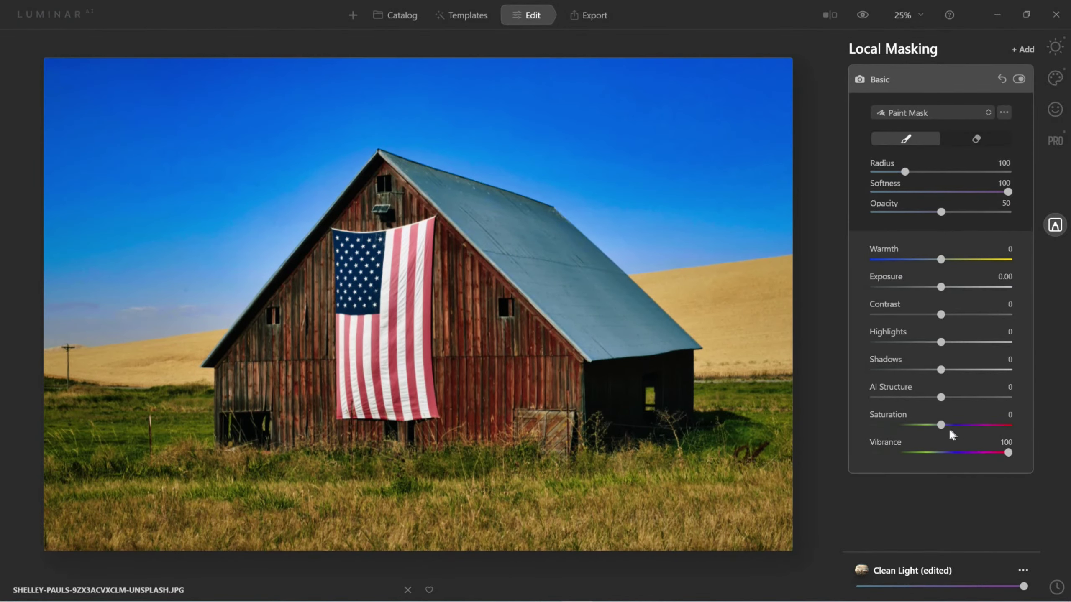
pyautogui.moveTo(941, 426); pyautogui.dragTo(973, 428)
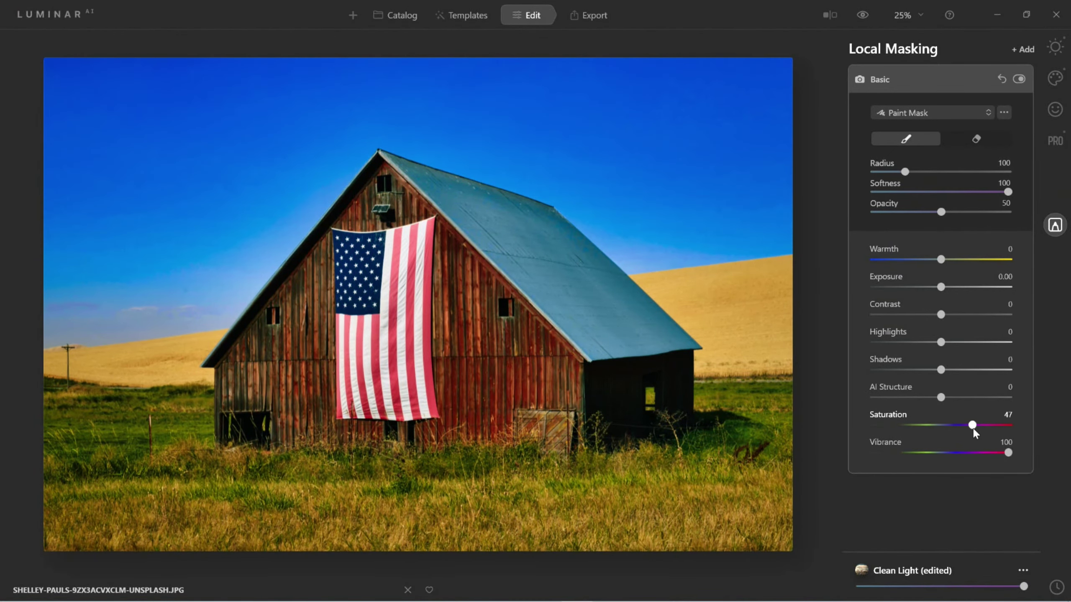
pyautogui.moveTo(974, 427); pyautogui.dragTo(985, 427)
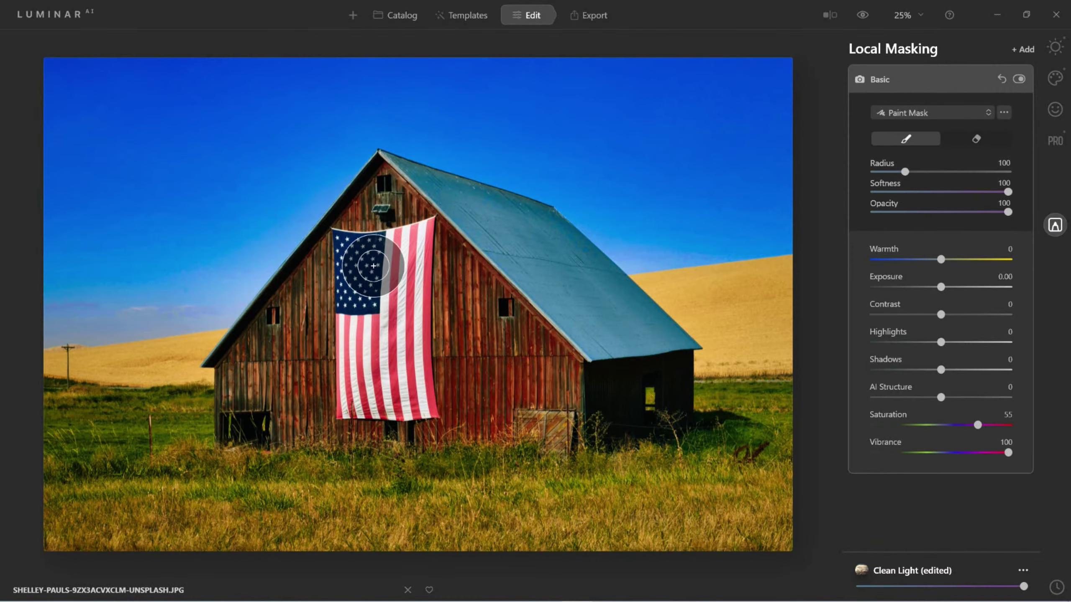
# - Paint the Basic mask over the flag's stars and stripes, reducing the brush radius to 52
pyautogui.moveTo(390, 246)
pyautogui.mouseDown()
pyautogui.moveTo(377, 318)
pyautogui.moveTo(393, 315)
pyautogui.moveTo(361, 275)
pyautogui.moveTo(359, 311)
pyautogui.moveTo(352, 249)
pyautogui.moveTo(416, 242)
pyautogui.moveTo(406, 375)
pyautogui.moveTo(404, 311)
pyautogui.moveTo(420, 394)
pyautogui.moveTo(372, 395)
pyautogui.moveTo(352, 374)
pyautogui.moveTo(354, 304)
pyautogui.moveTo(366, 282)
pyautogui.moveTo(379, 335)
pyautogui.moveTo(417, 238)
pyautogui.moveTo(387, 264)
pyautogui.moveTo(394, 389)
pyautogui.moveTo(414, 407)
pyautogui.moveTo(360, 403)
pyautogui.moveTo(371, 269)
pyautogui.moveTo(414, 238)
pyautogui.moveTo(411, 271)
pyautogui.mouseUp()
pyautogui.press('[')
pyautogui.press('[')
pyautogui.press('[')
pyautogui.press('[')
pyautogui.press('[')
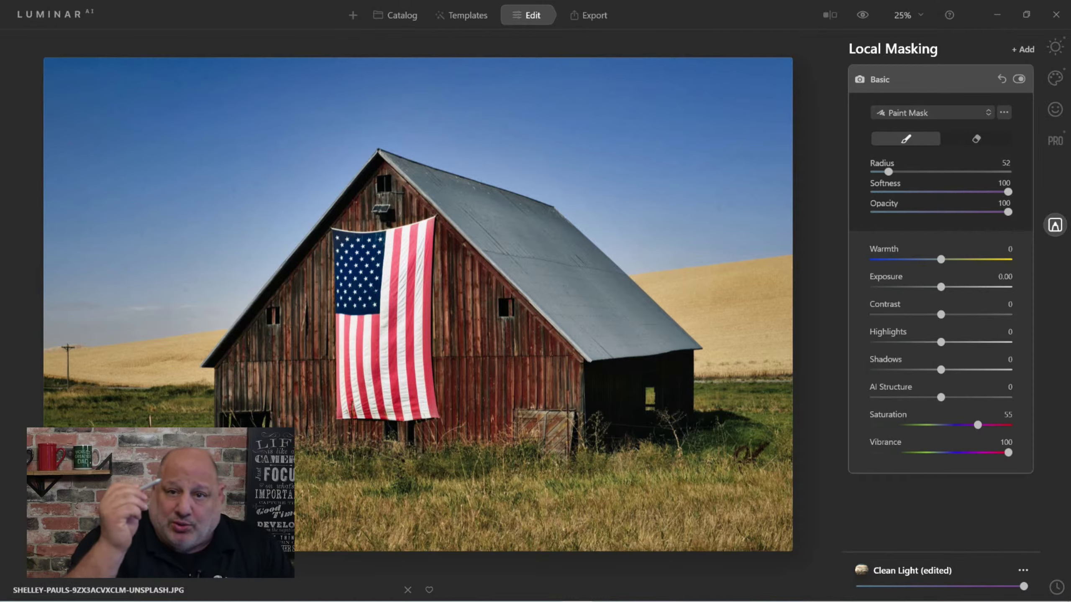
pyautogui.moveTo(382, 291)
pyautogui.mouseDown()
pyautogui.moveTo(400, 249)
pyautogui.moveTo(359, 271)
pyautogui.moveTo(368, 376)
pyautogui.moveTo(369, 298)
pyautogui.moveTo(372, 390)
pyautogui.moveTo(378, 324)
pyautogui.moveTo(422, 406)
pyautogui.moveTo(405, 259)
pyautogui.moveTo(423, 230)
pyautogui.moveTo(379, 354)
pyautogui.mouseUp()
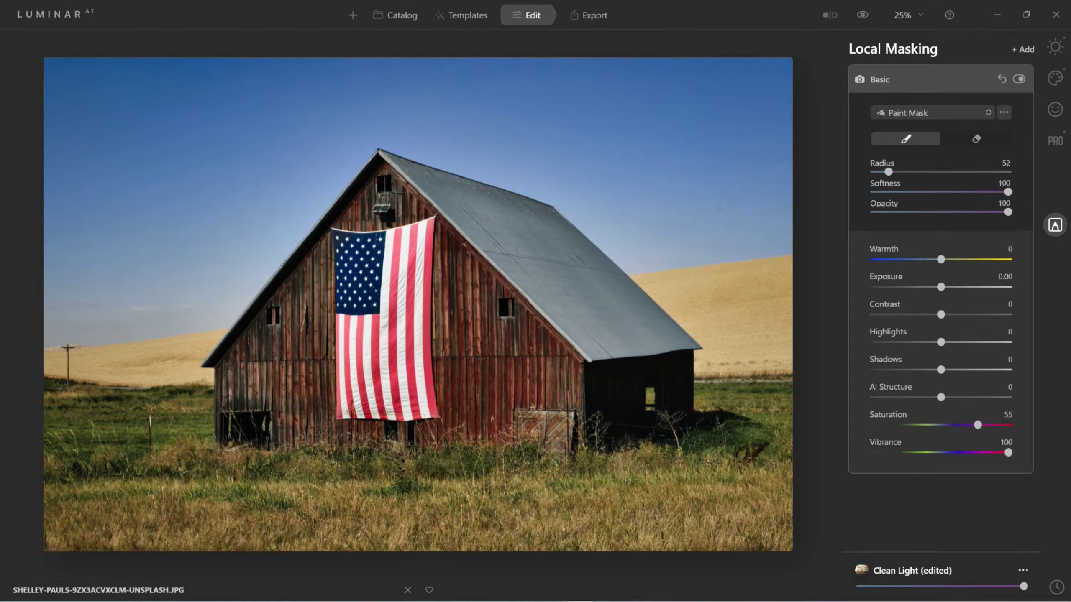
# - Set the flag mask's AI Structure to 63 and Saturation to 68, and collapse the Basic adjustment
pyautogui.moveTo(945, 400); pyautogui.dragTo(987, 426)
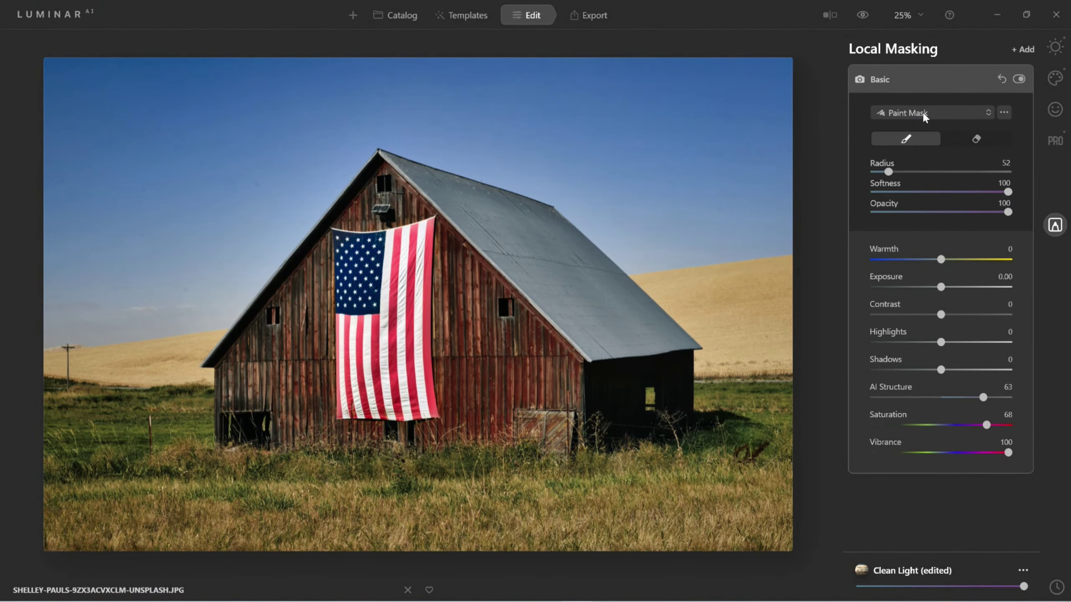
pyautogui.click(904, 78)
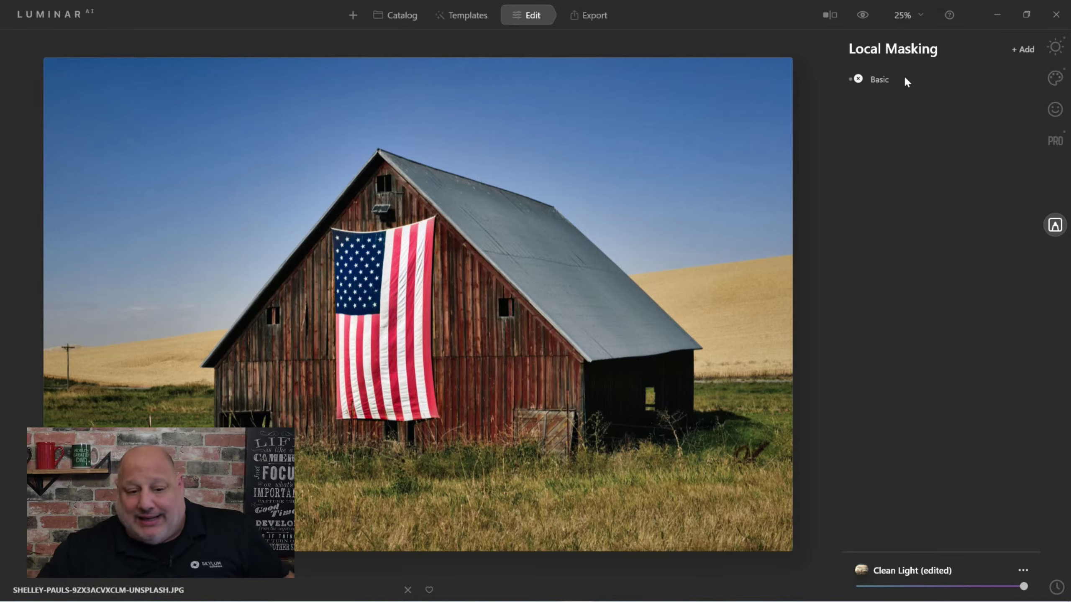
# - Replace the barn photo's sky with Blue Sky 4 using Sky AI
pyautogui.click(1056, 54)
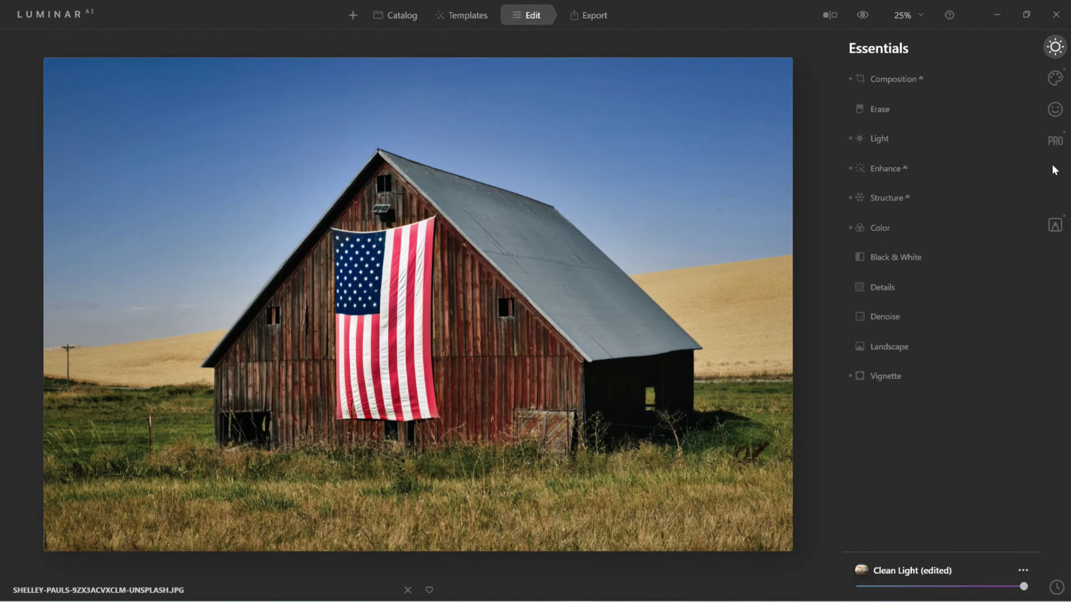
pyautogui.click(1058, 81)
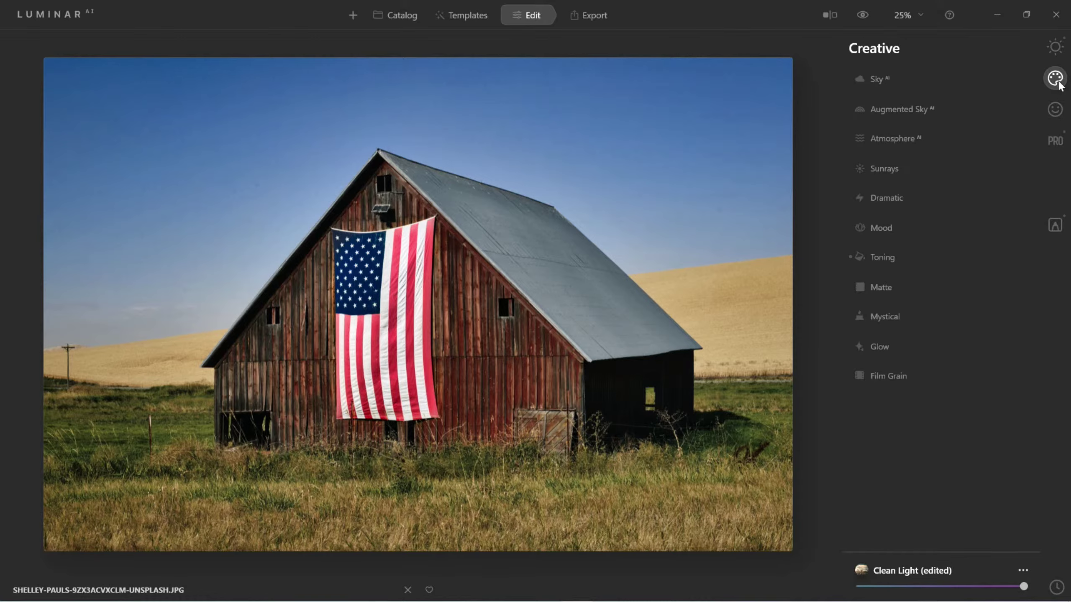
pyautogui.click(881, 78)
pyautogui.click(917, 110)
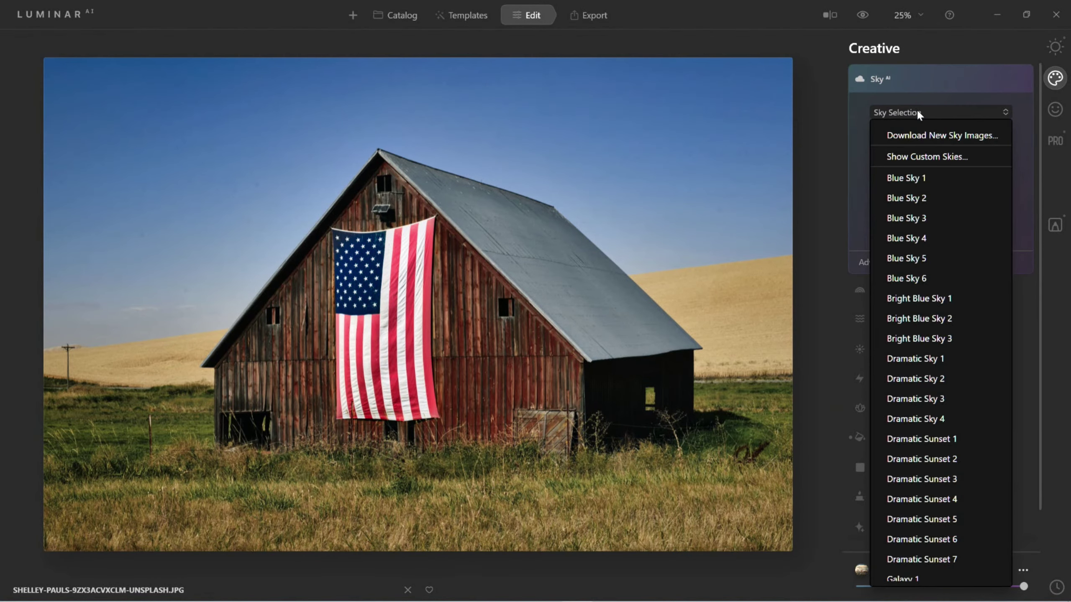
pyautogui.click(926, 238)
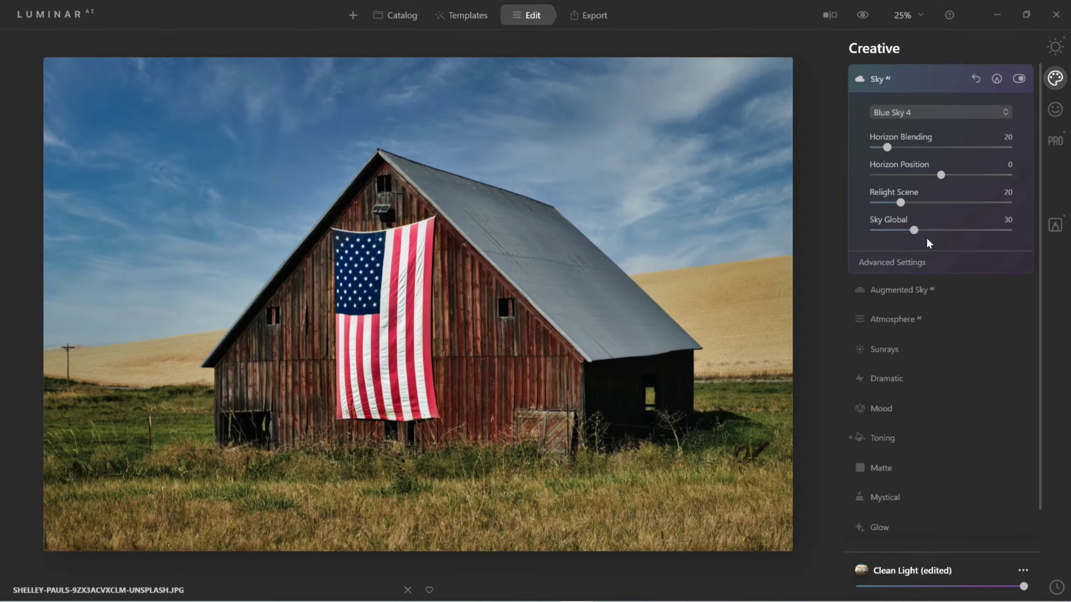
# - Compare the barn photo with and without the Sky AI replacement, leaving the replacement enabled
pyautogui.click(1018, 79)
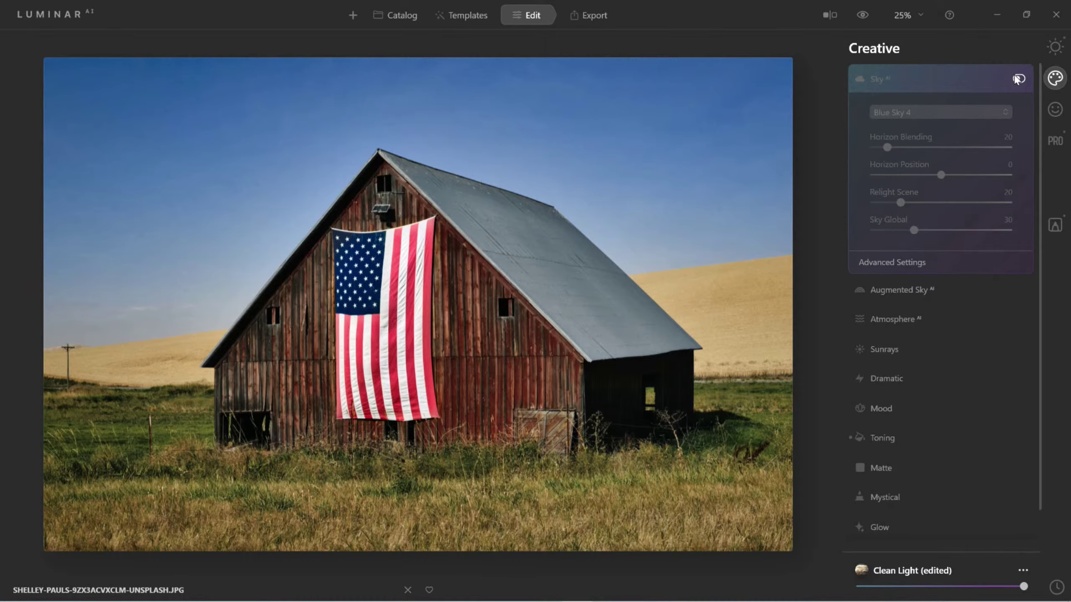
pyautogui.click(1018, 79)
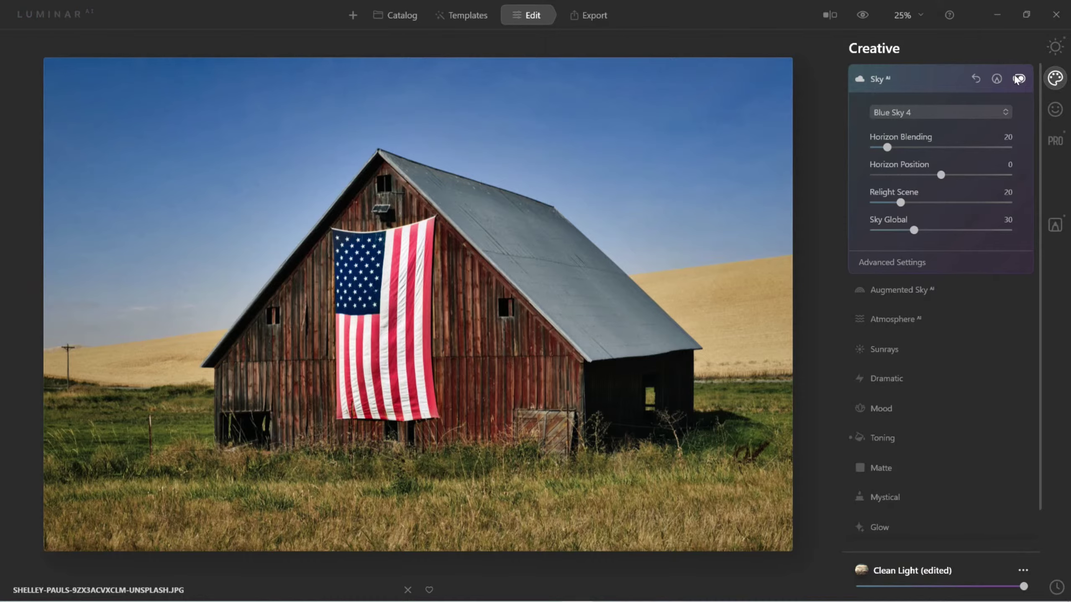
pyautogui.click(1019, 79)
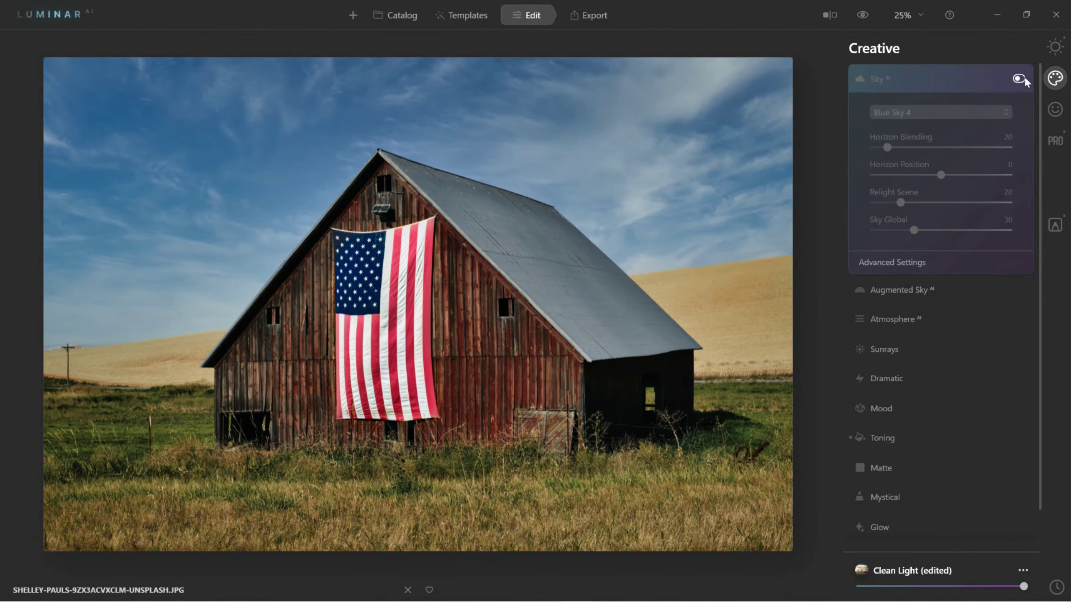
pyautogui.click(1020, 79)
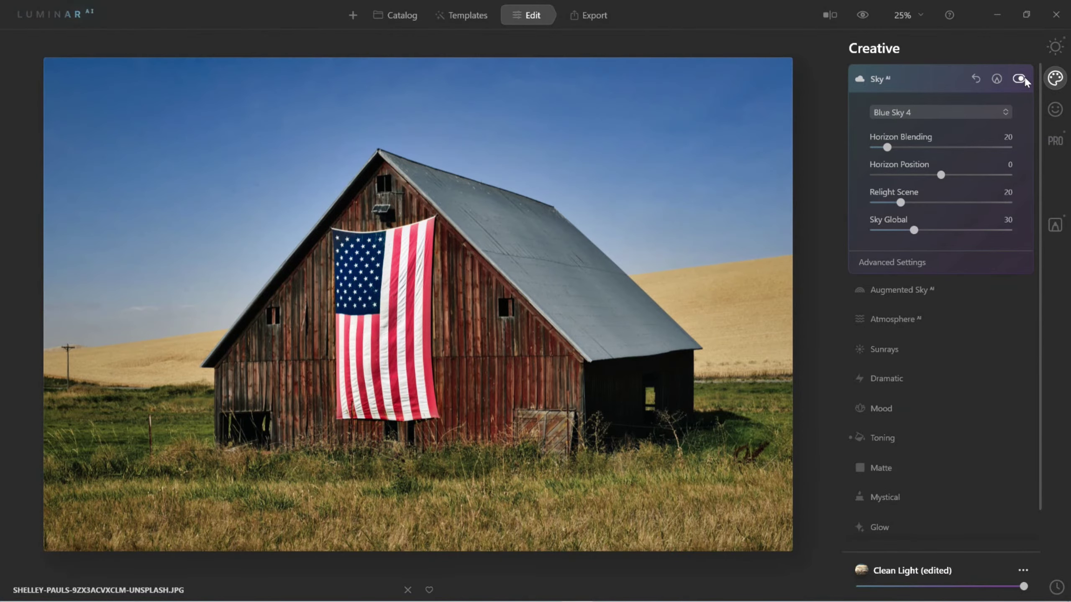
pyautogui.click(1020, 79)
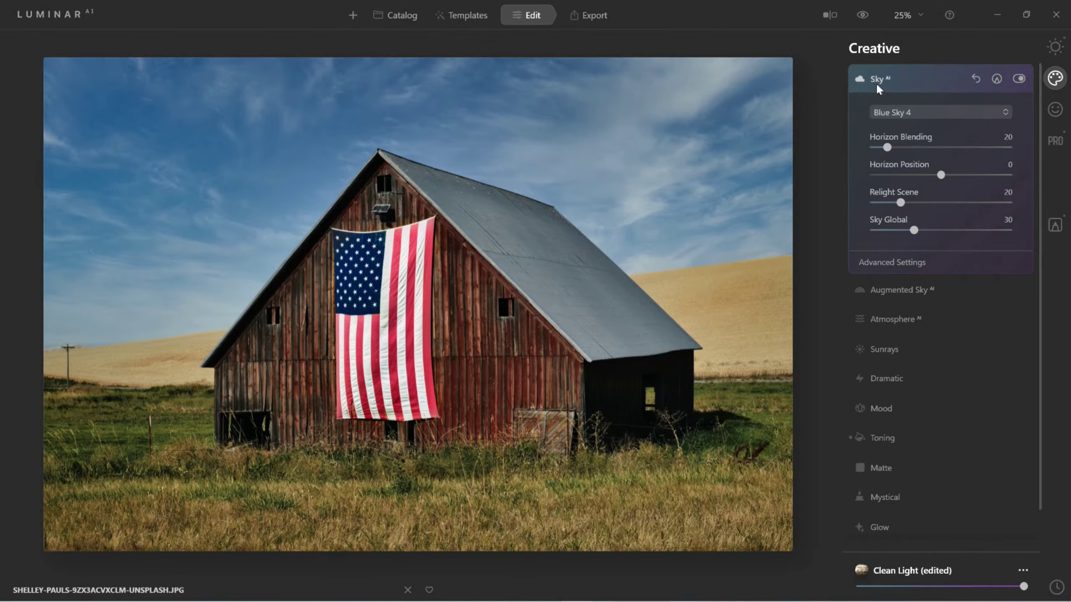
# - Choose Birds 3 as the Augmented Sky object for the barn photo
pyautogui.click(886, 290)
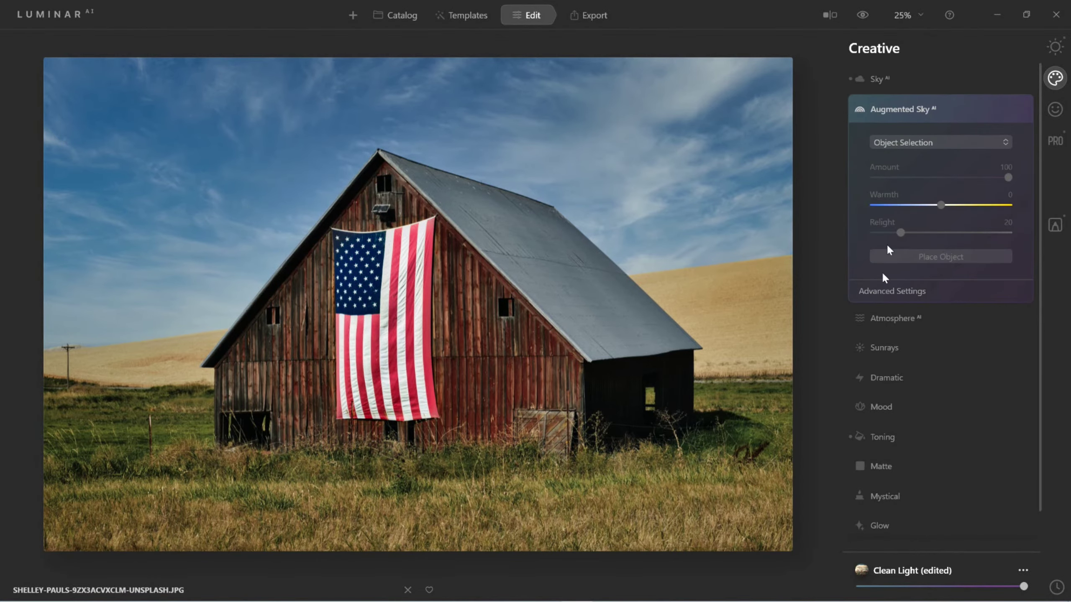
pyautogui.click(923, 142)
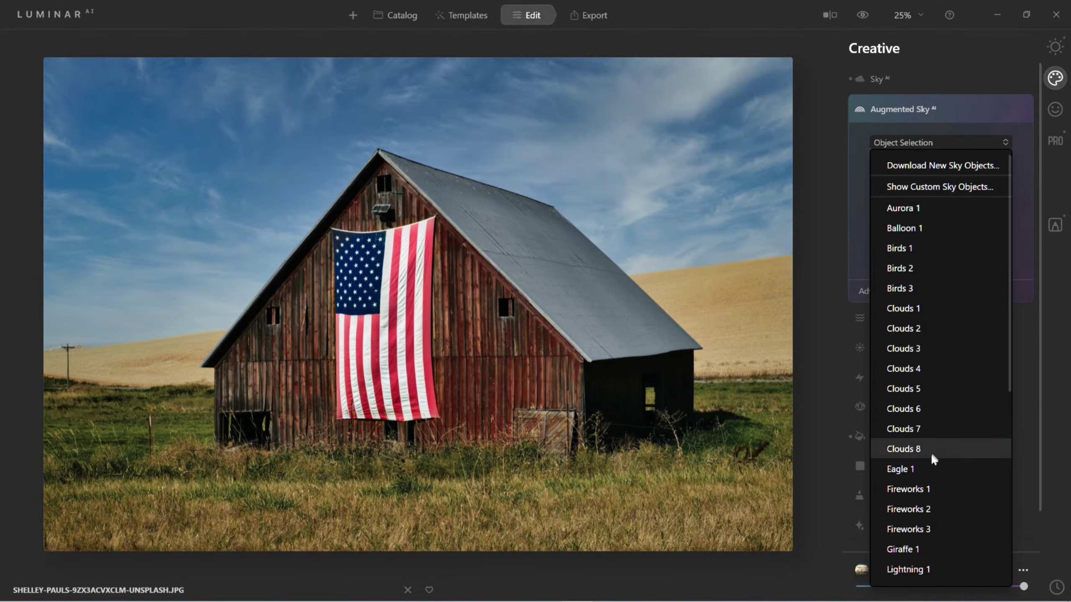
pyautogui.scroll(-5, 924, 467)
pyautogui.scroll(5, 925, 467)
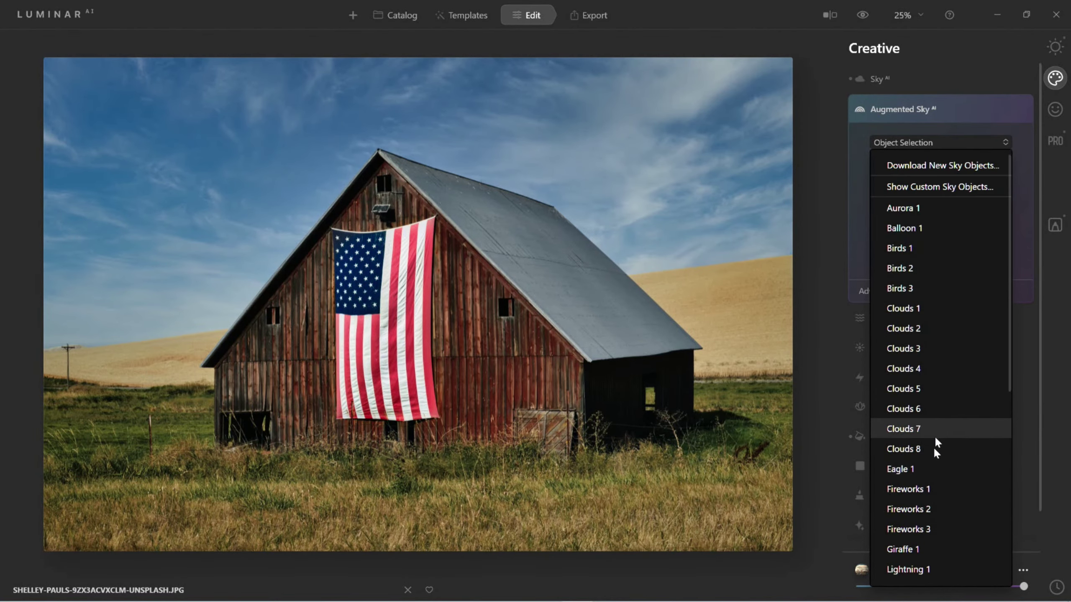
pyautogui.click(915, 288)
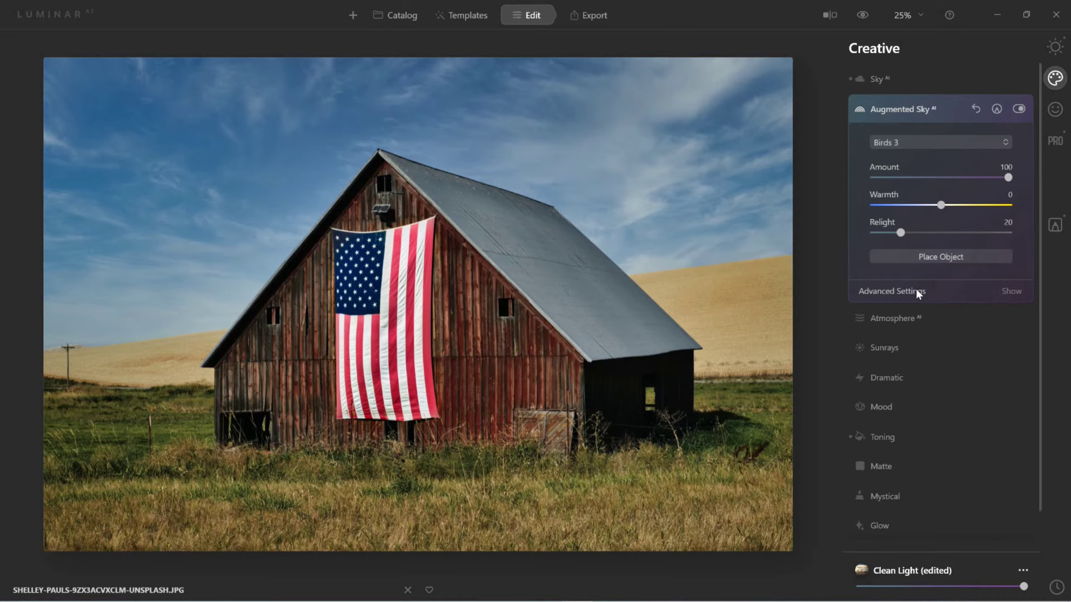
# - Place the birds in the open sky beside the barn's roof peak, tilt them slightly clockwise, enlarge them a little and finish the placement
pyautogui.click(938, 262)
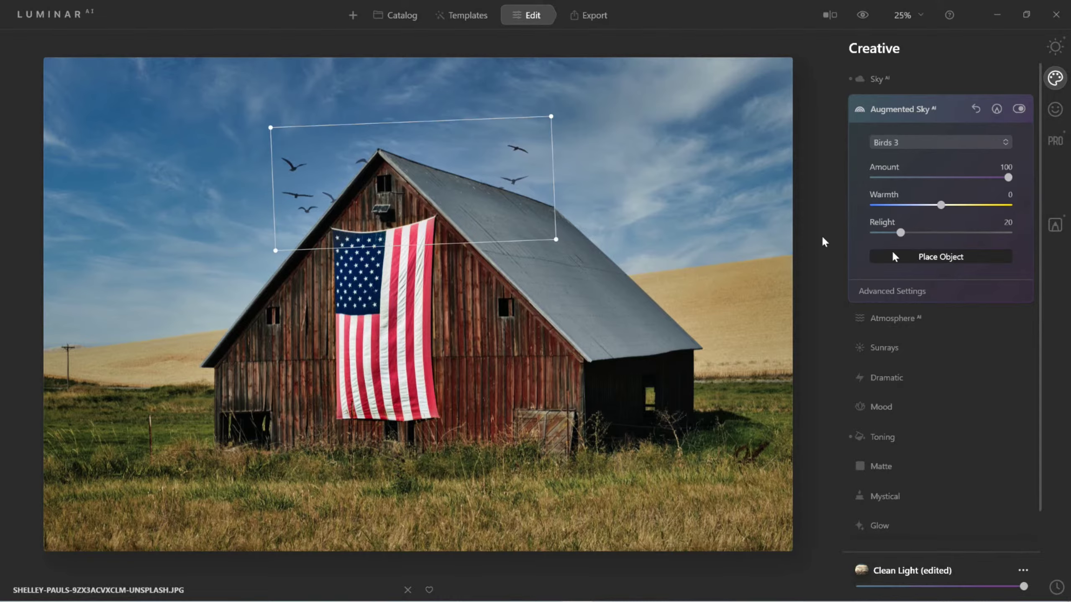
pyautogui.moveTo(334, 160); pyautogui.dragTo(138, 157)
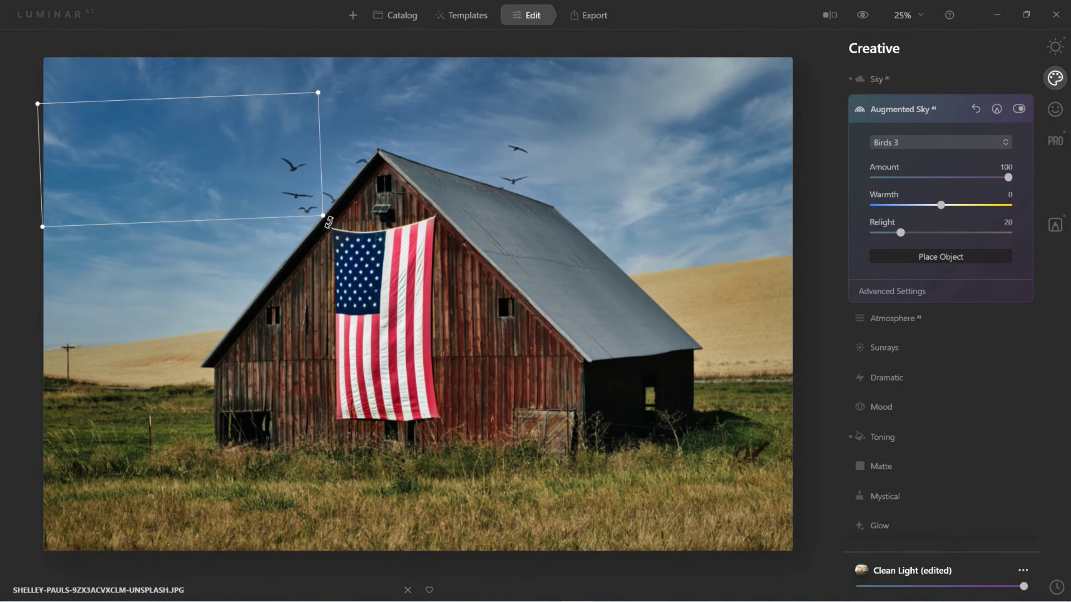
pyautogui.moveTo(328, 222)
pyautogui.mouseDown()
pyautogui.moveTo(317, 235)
pyautogui.moveTo(319, 225)
pyautogui.mouseUp()
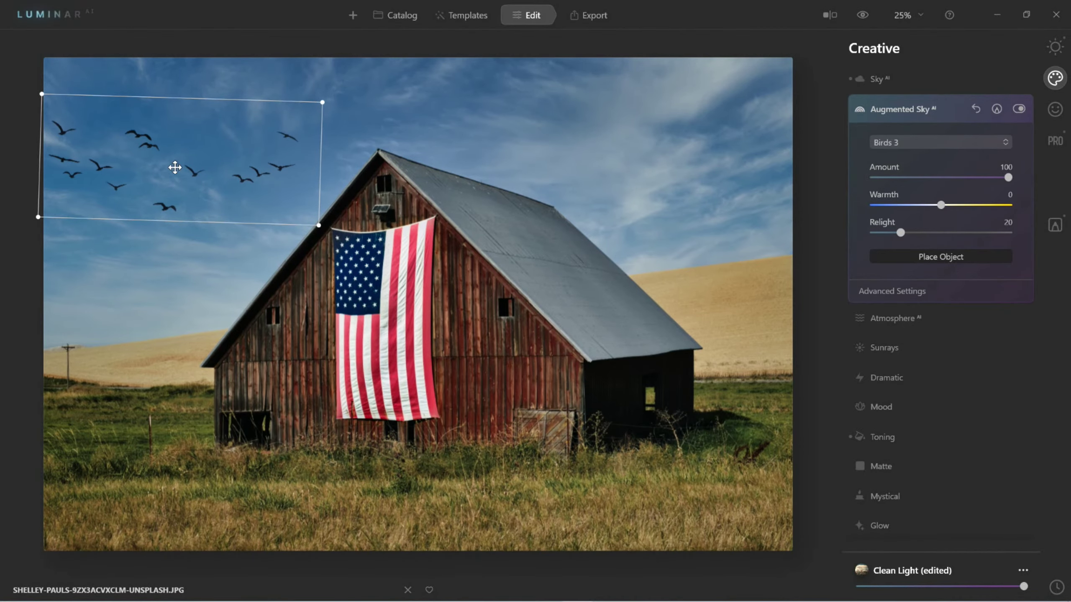
pyautogui.moveTo(175, 167); pyautogui.dragTo(192, 171)
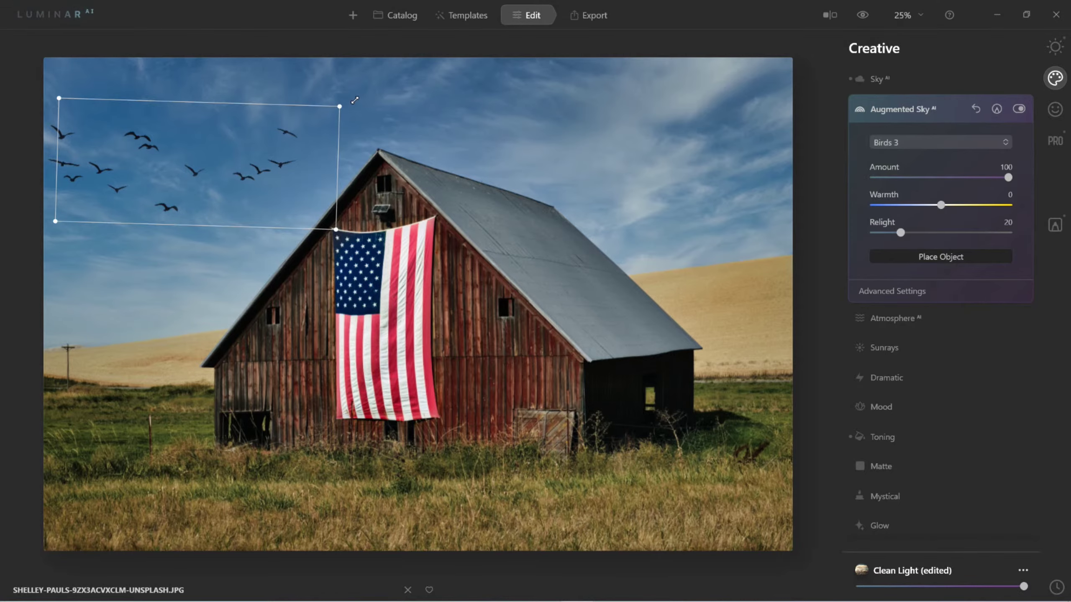
pyautogui.moveTo(341, 102); pyautogui.dragTo(374, 92)
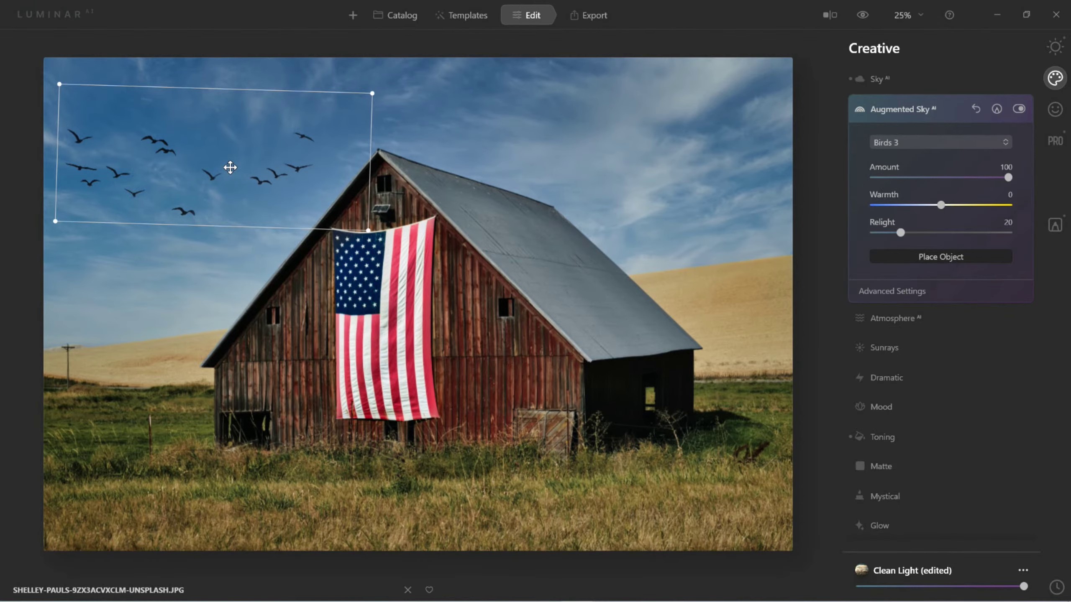
pyautogui.click(932, 253)
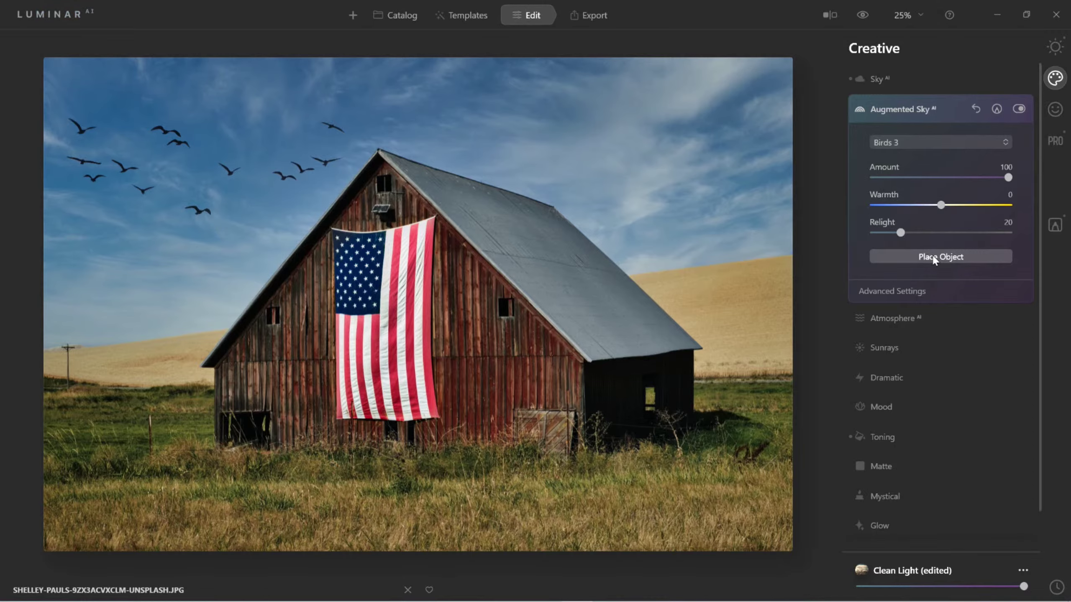
pyautogui.click(884, 111)
# - Set the photo's overall Structure AI Amount to 56 and Boost to 5
pyautogui.click(1055, 47)
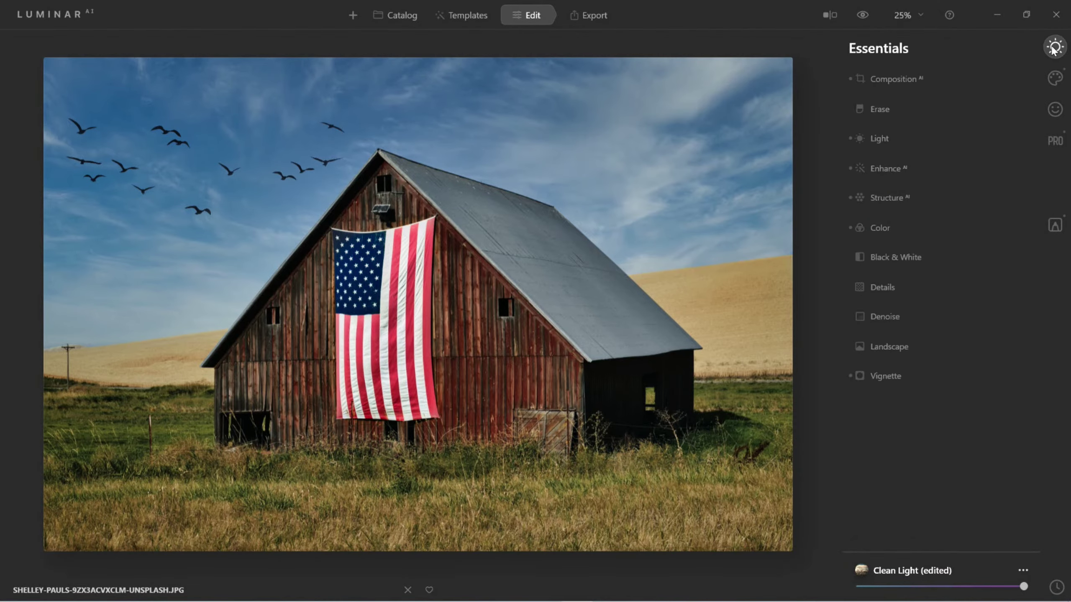
pyautogui.click(875, 204)
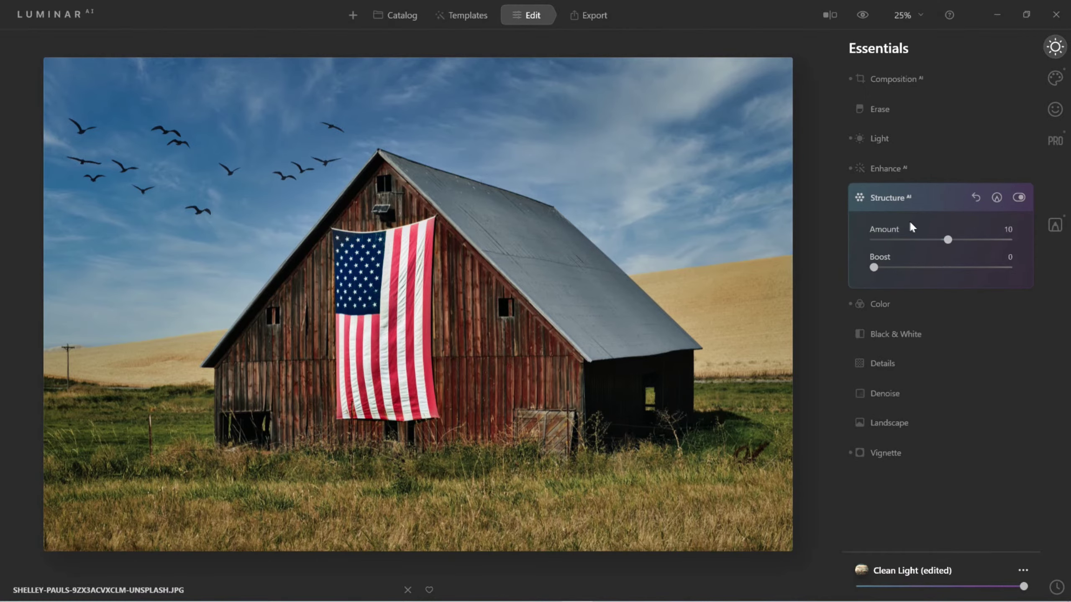
pyautogui.moveTo(941, 240); pyautogui.dragTo(977, 248)
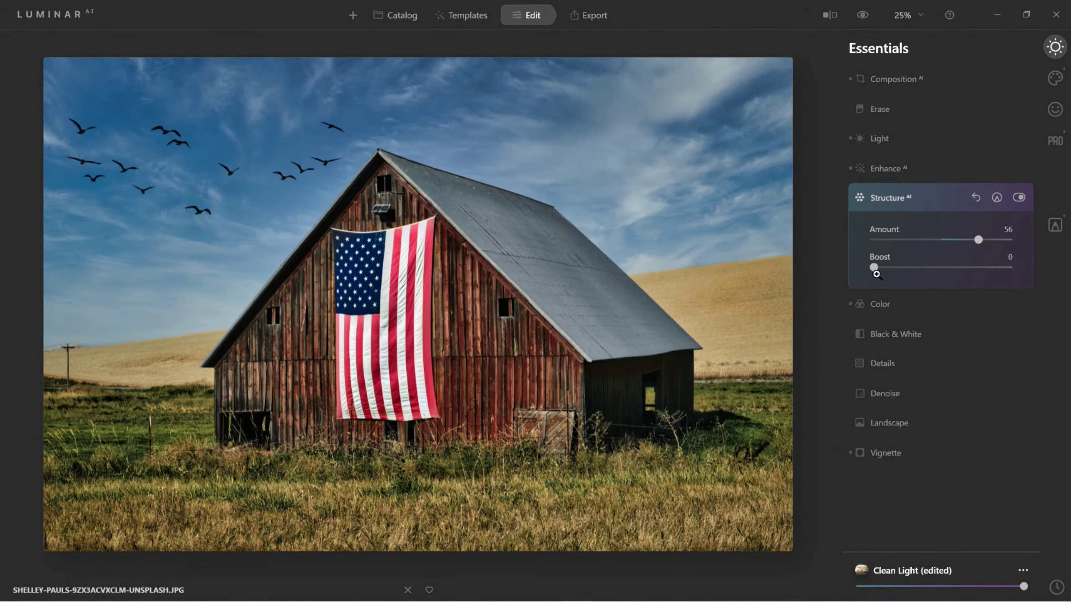
pyautogui.moveTo(874, 268); pyautogui.dragTo(1007, 268)
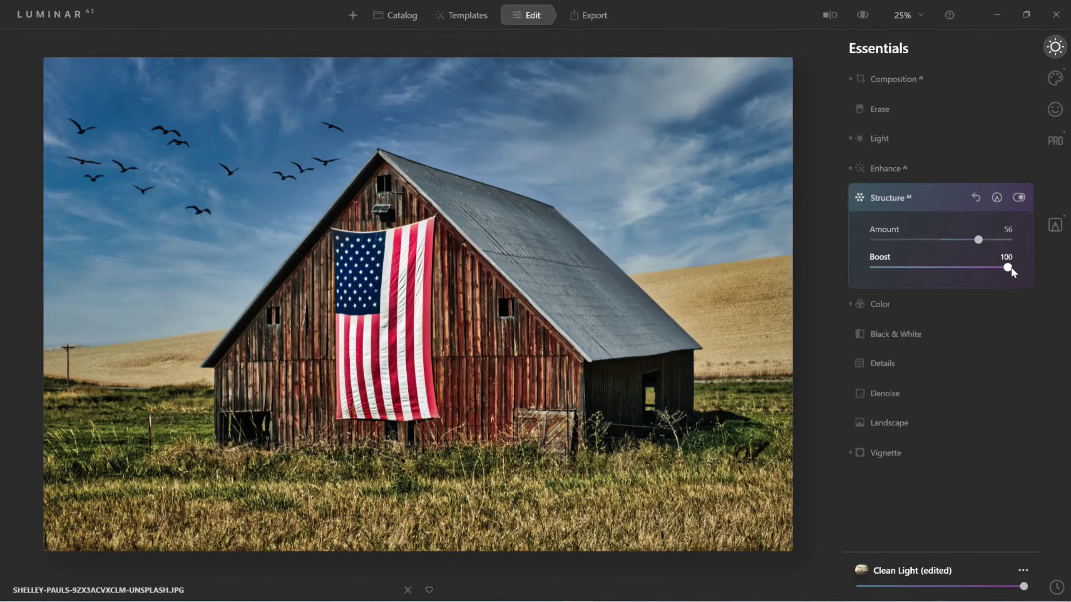
pyautogui.moveTo(1011, 268); pyautogui.dragTo(884, 271)
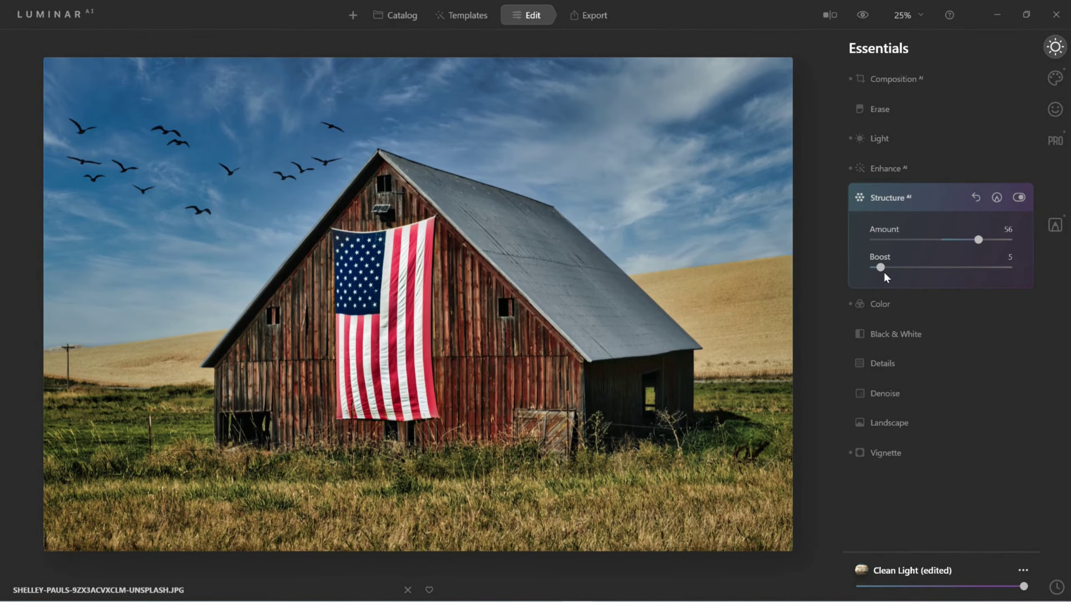
# - Compare the barn photo before and after all edits, and review the flag's Basic local masking settings
pyautogui.click(860, 16)
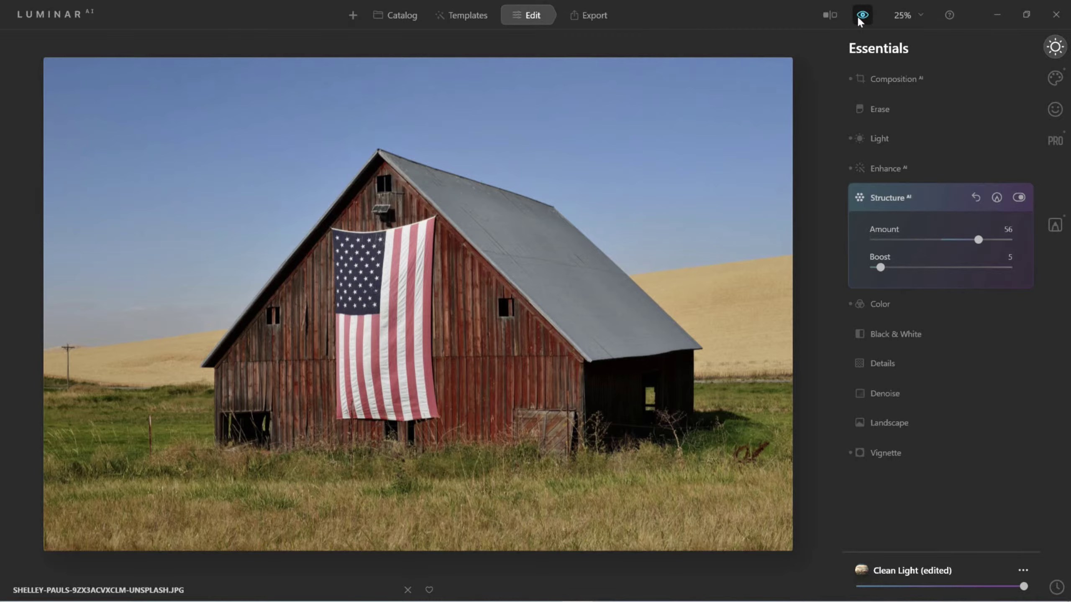
pyautogui.click(860, 17)
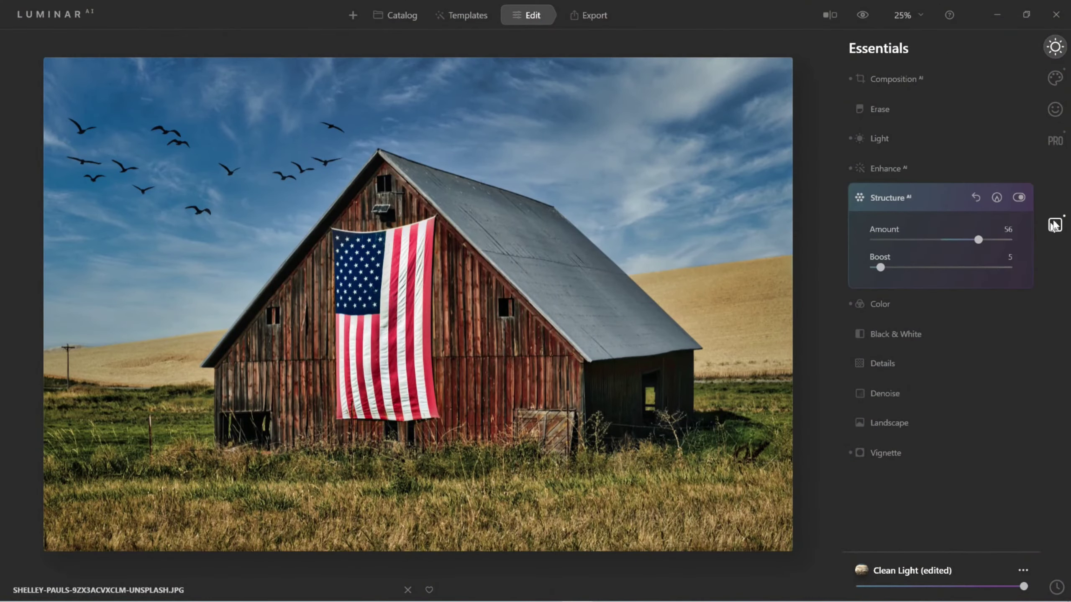
pyautogui.click(1055, 226)
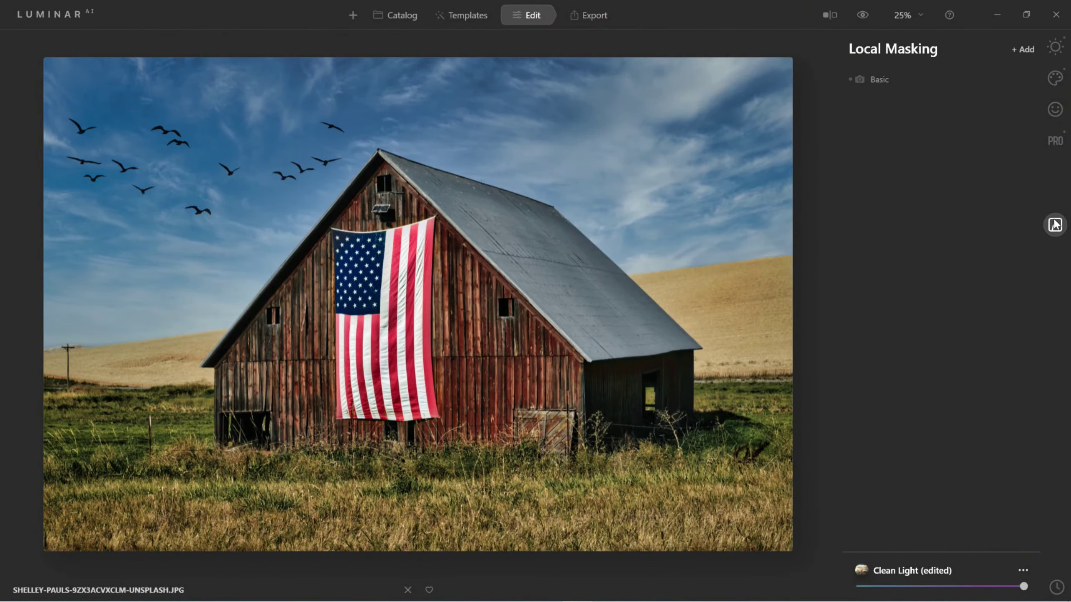
pyautogui.click(884, 80)
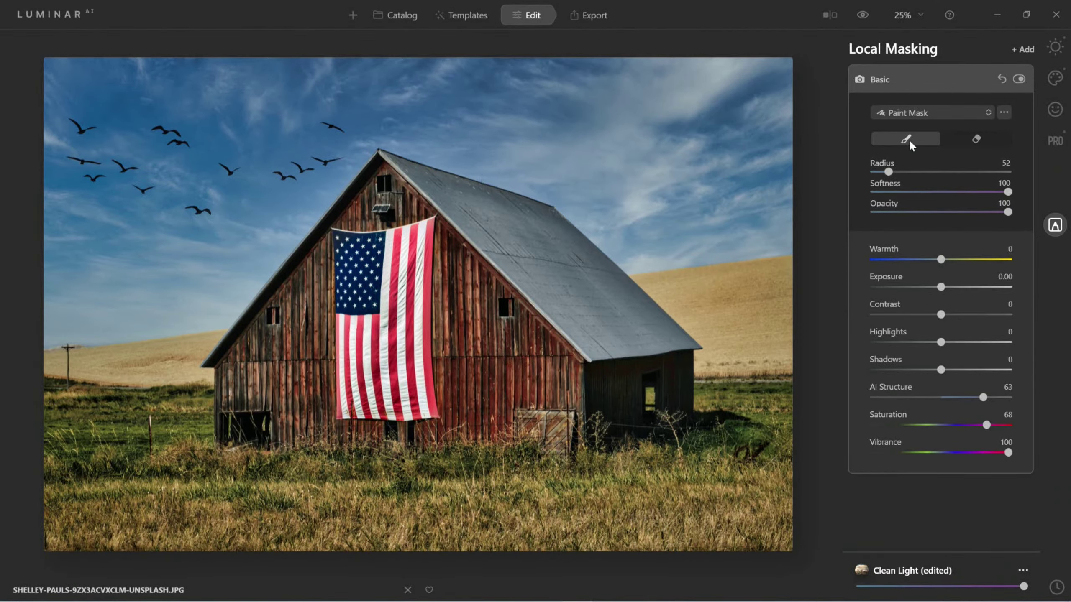
pyautogui.click(880, 79)
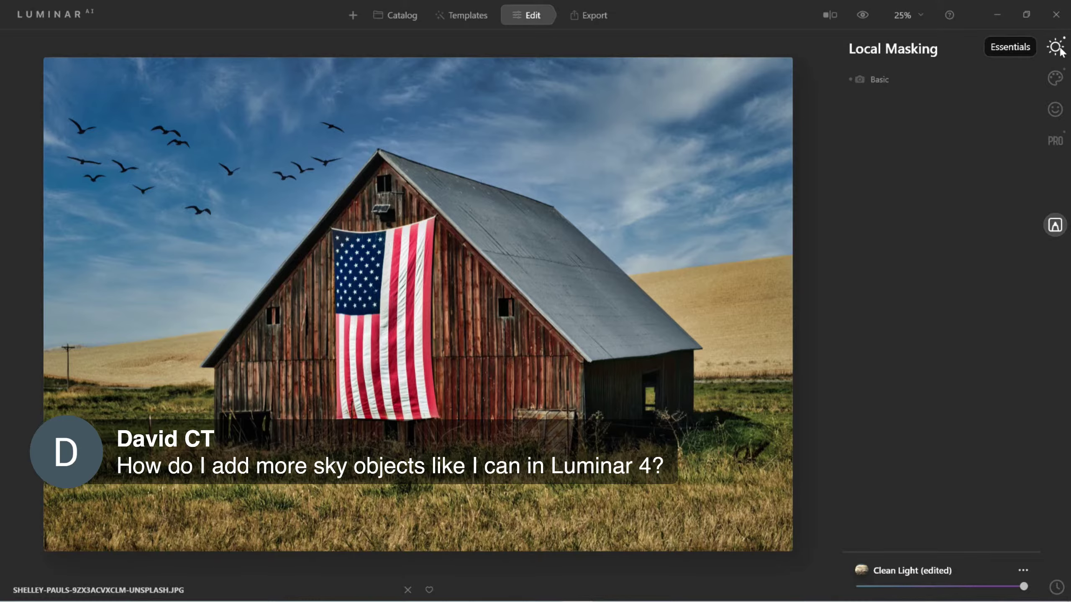
# - Show Sky AI's advanced settings, look through the sky list and open the custom skies folder
pyautogui.click(1057, 79)
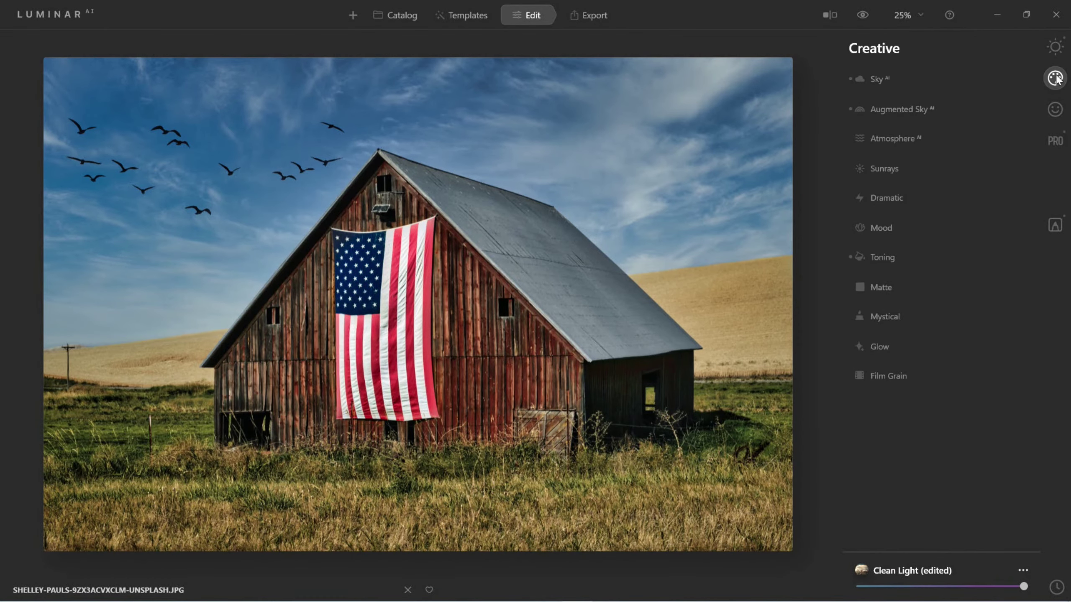
pyautogui.click(879, 79)
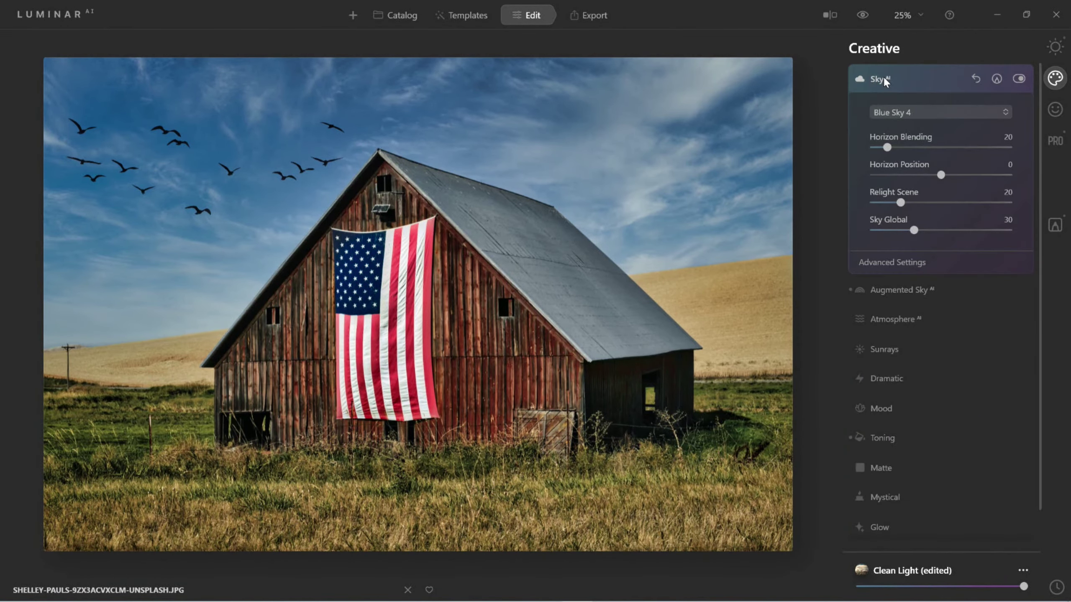
pyautogui.click(915, 262)
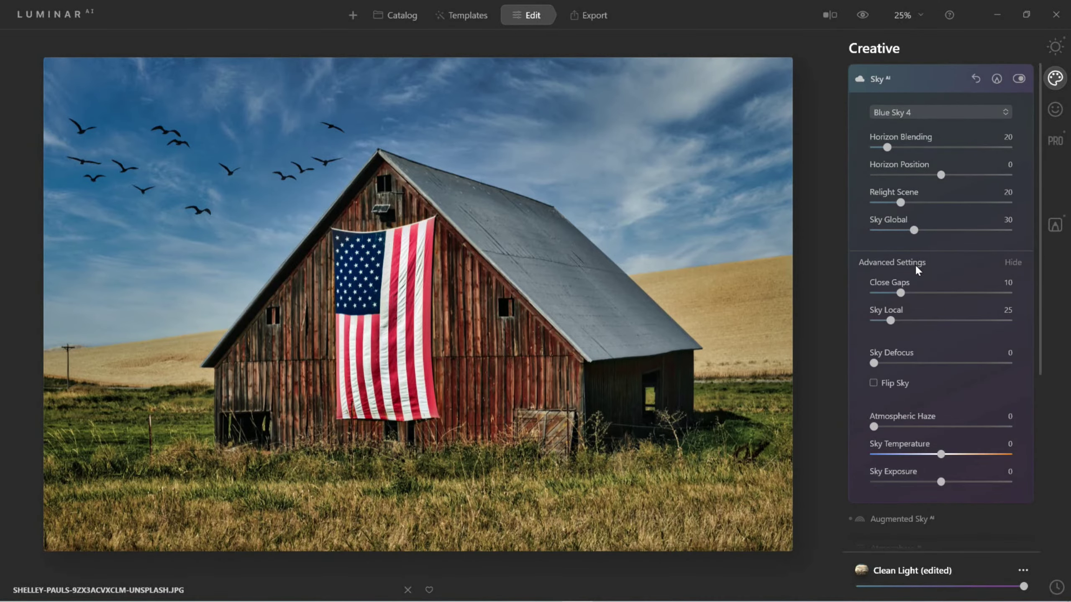
pyautogui.click(944, 113)
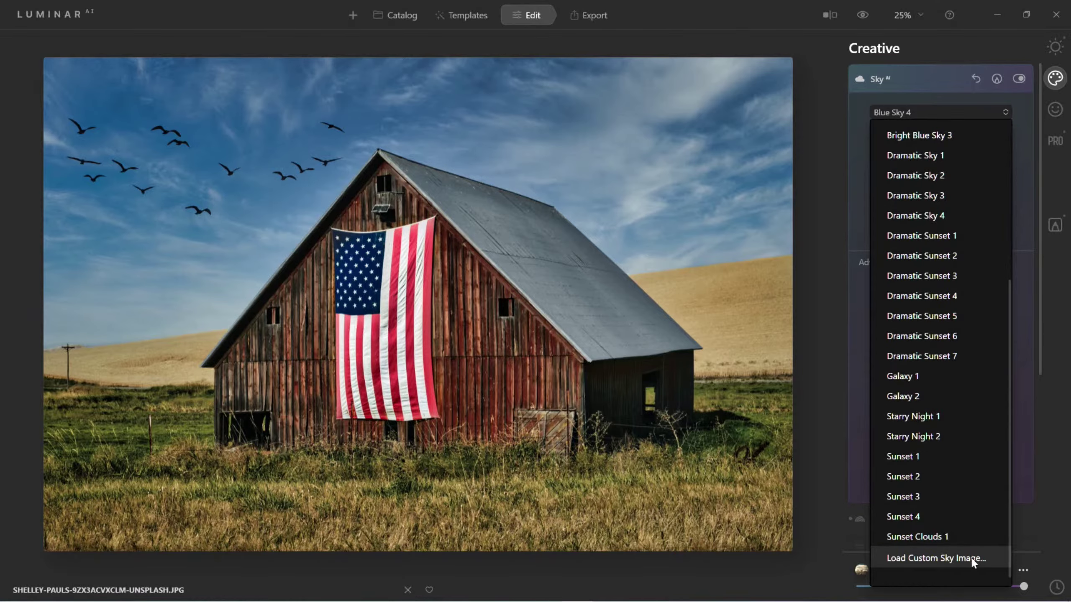
pyautogui.scroll(5, 969, 544)
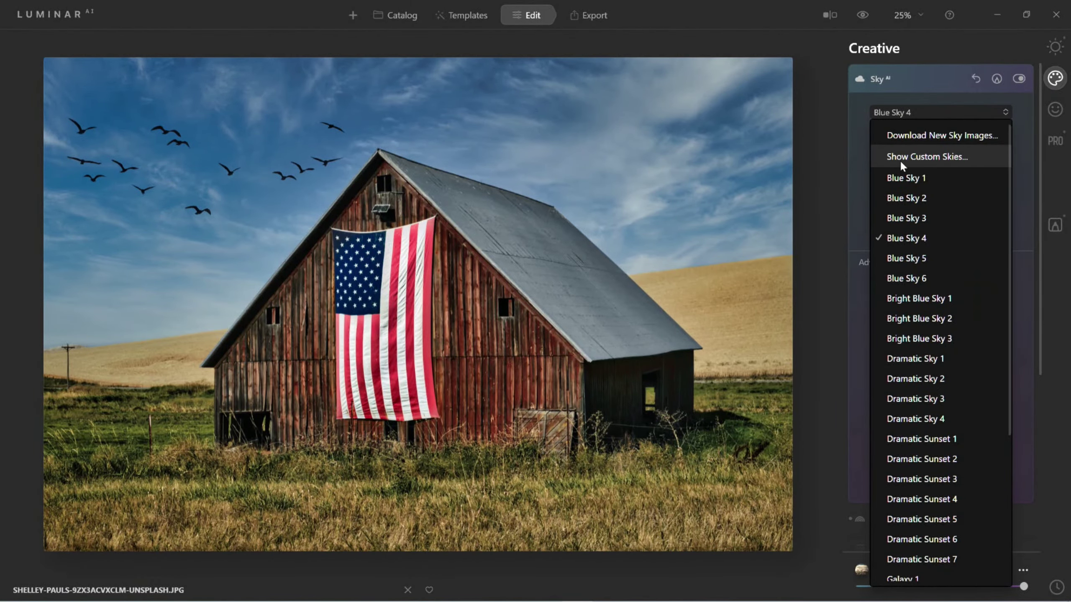
pyautogui.click(929, 158)
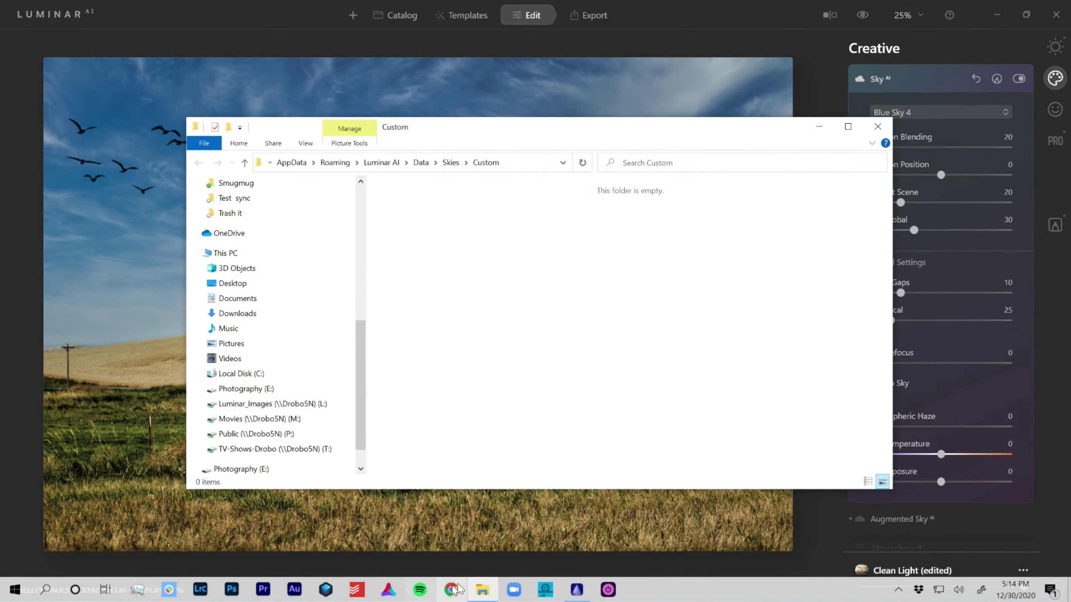
# - Open a second File Explorer window and browse to Photography > _Assets > Skies > California Clear Skies on Local Disk (C:)
pyautogui.click(484, 592)
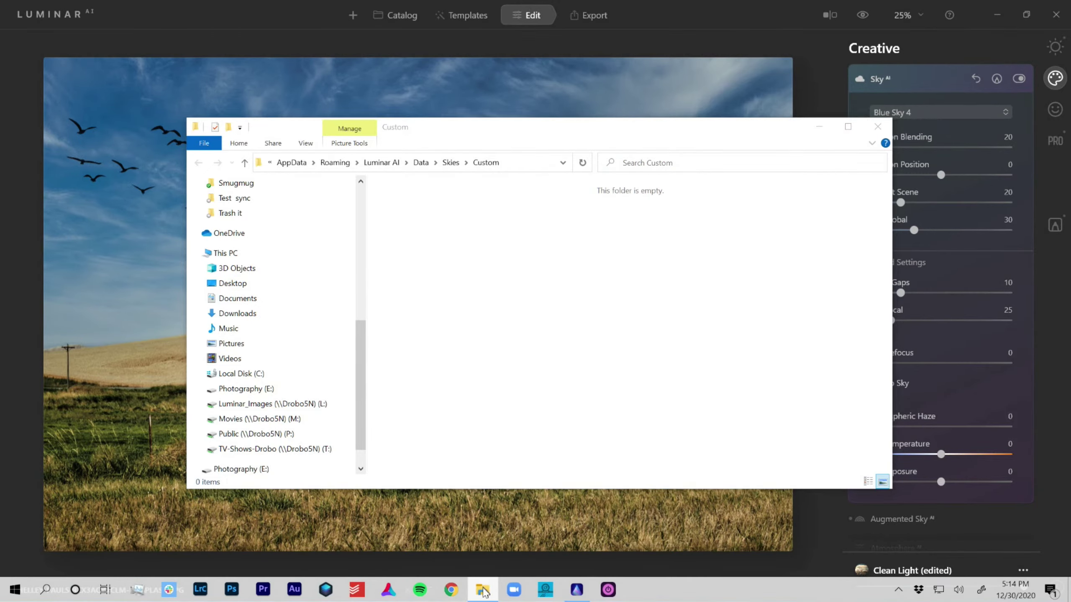
pyautogui.rightClick(484, 591)
pyautogui.click(464, 523)
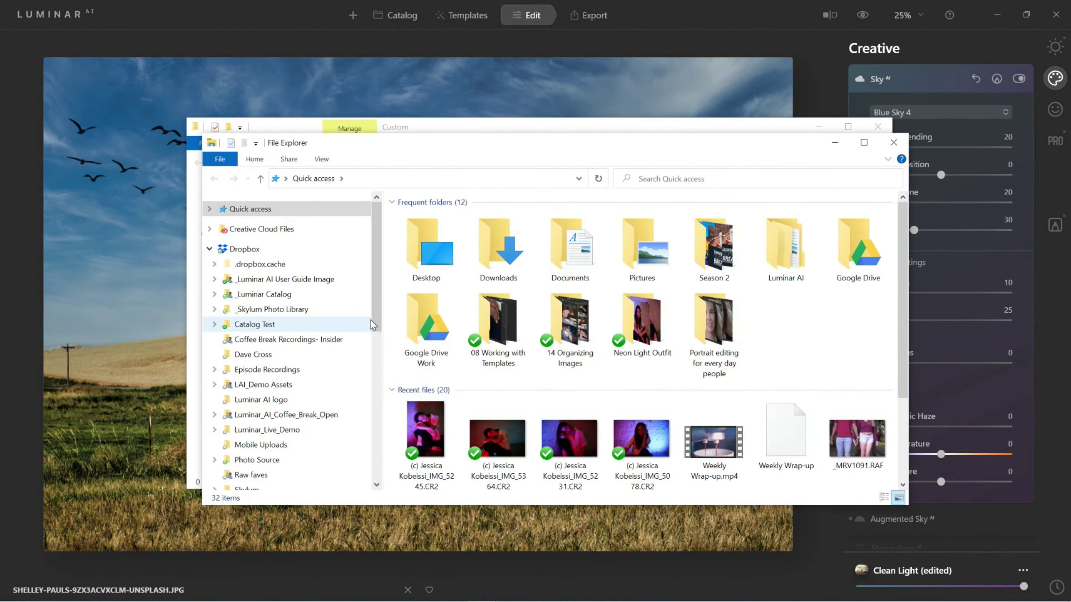
pyautogui.moveTo(375, 314); pyautogui.dragTo(377, 431)
pyautogui.click(312, 435)
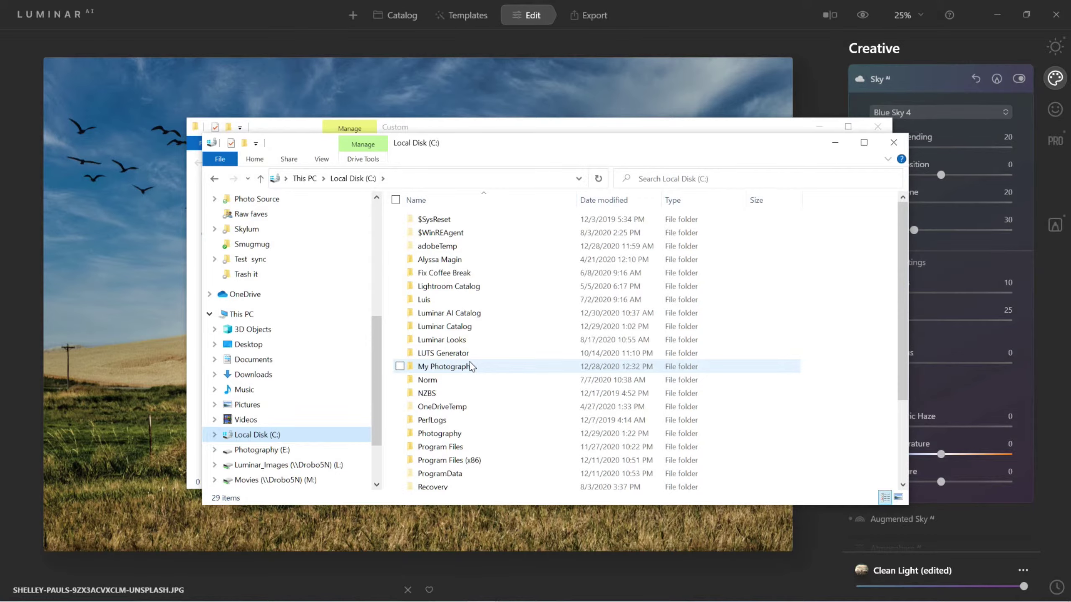
pyautogui.doubleClick(472, 434)
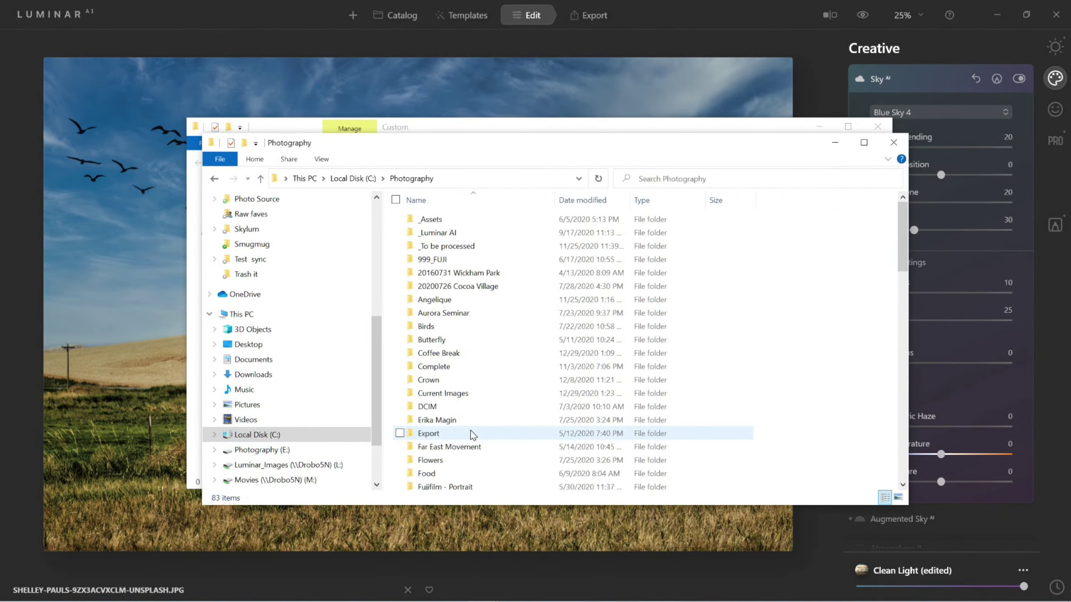
pyautogui.doubleClick(450, 217)
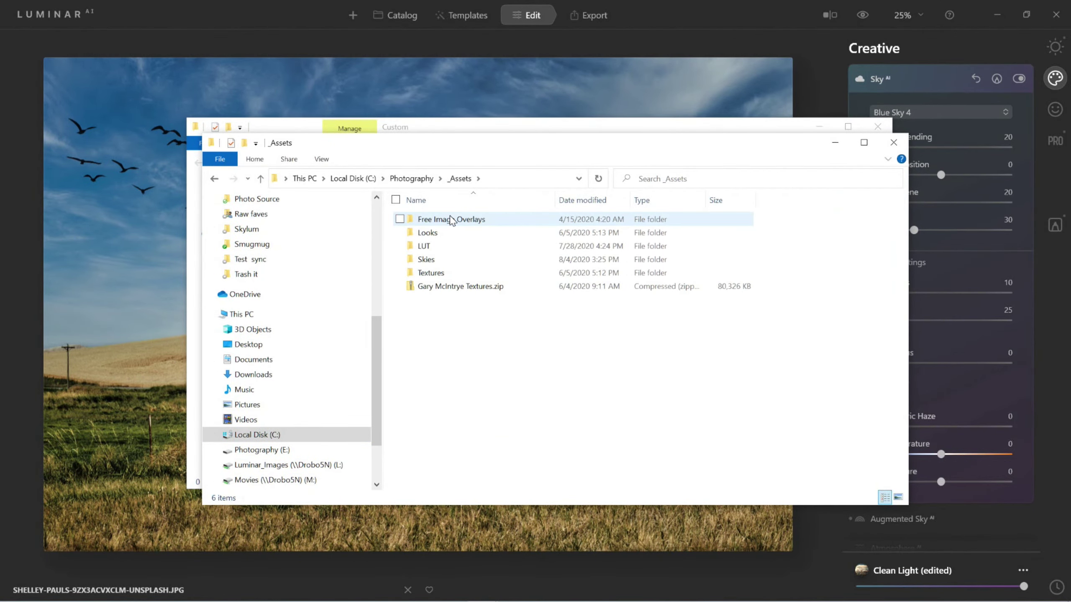
pyautogui.doubleClick(432, 262)
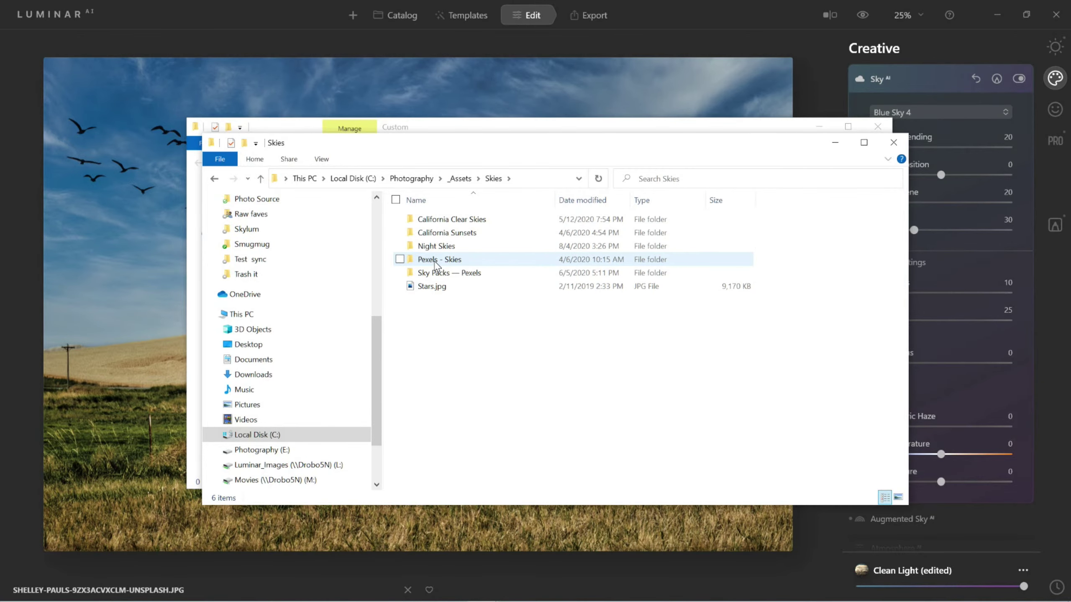
pyautogui.doubleClick(453, 220)
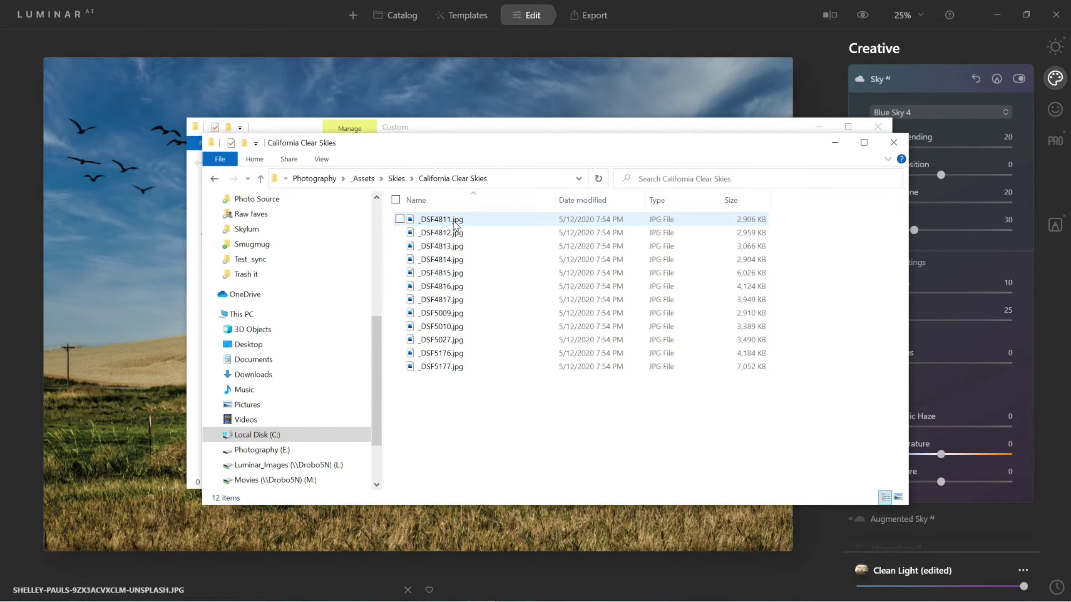
# - Move all images in California Clear Skies, from _DSF4811.jpg to _DSF5177.jpg, into Luminar AI's Custom skies folder
pyautogui.click(453, 221)
pyautogui.keyDown('shift'); pyautogui.click(445, 367); pyautogui.keyUp('shift')
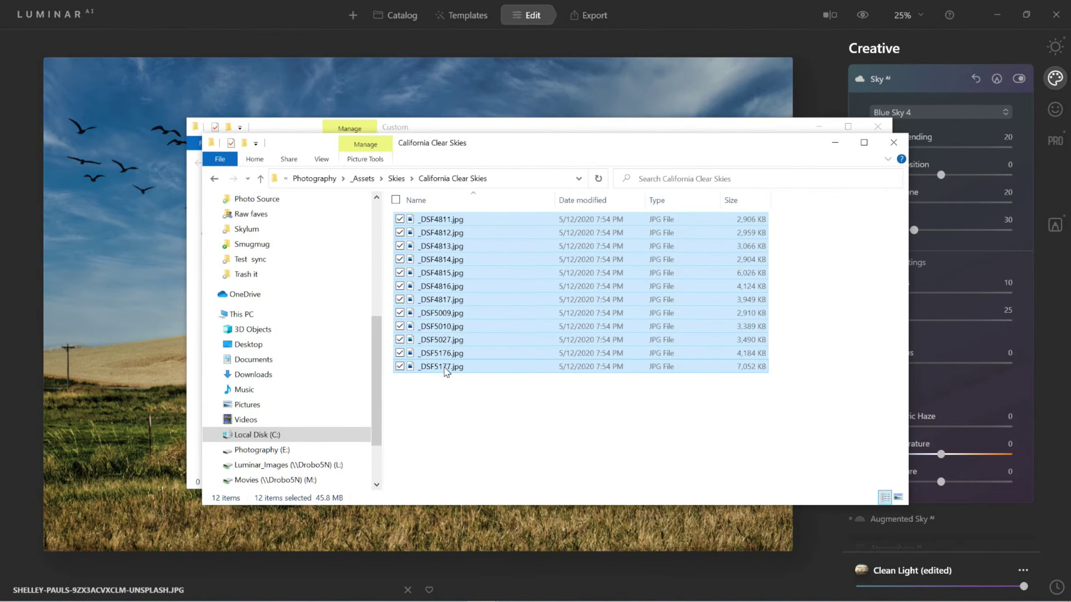
pyautogui.moveTo(491, 150); pyautogui.dragTo(478, 475)
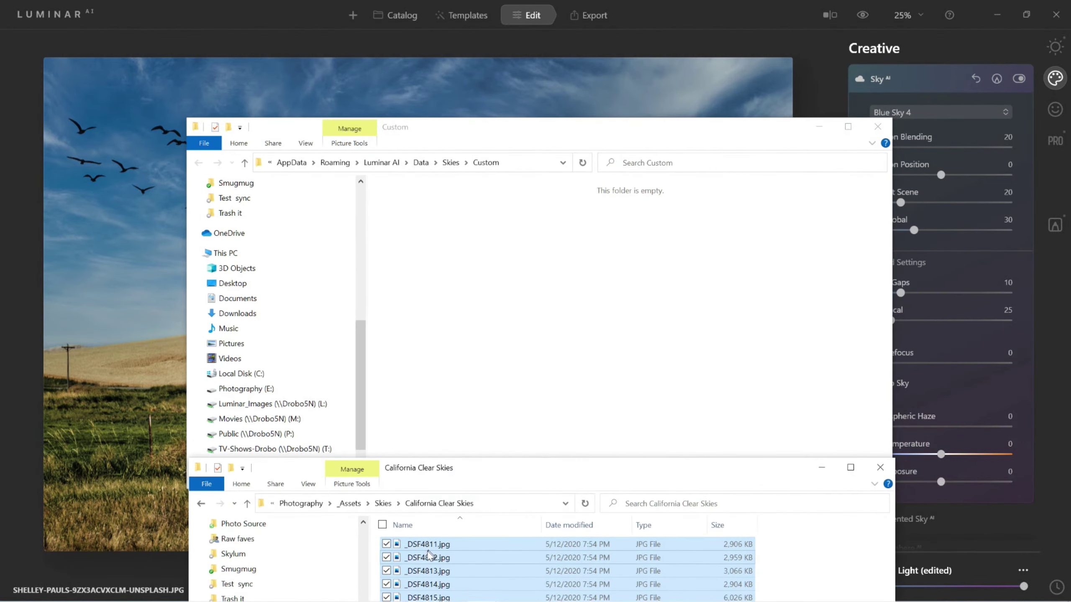
pyautogui.moveTo(426, 551); pyautogui.dragTo(463, 301)
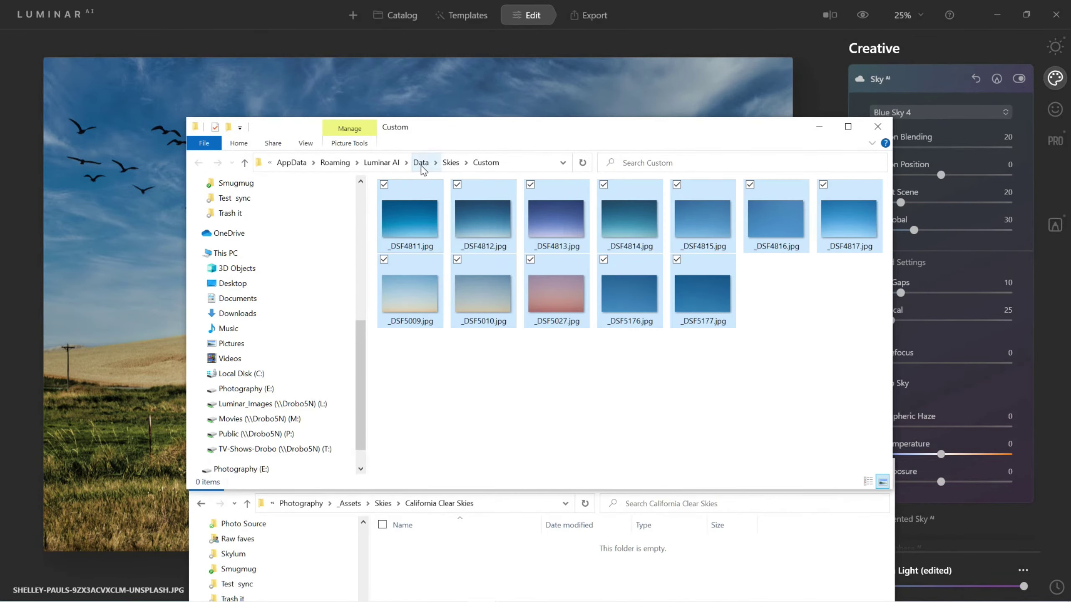
pyautogui.click(488, 164)
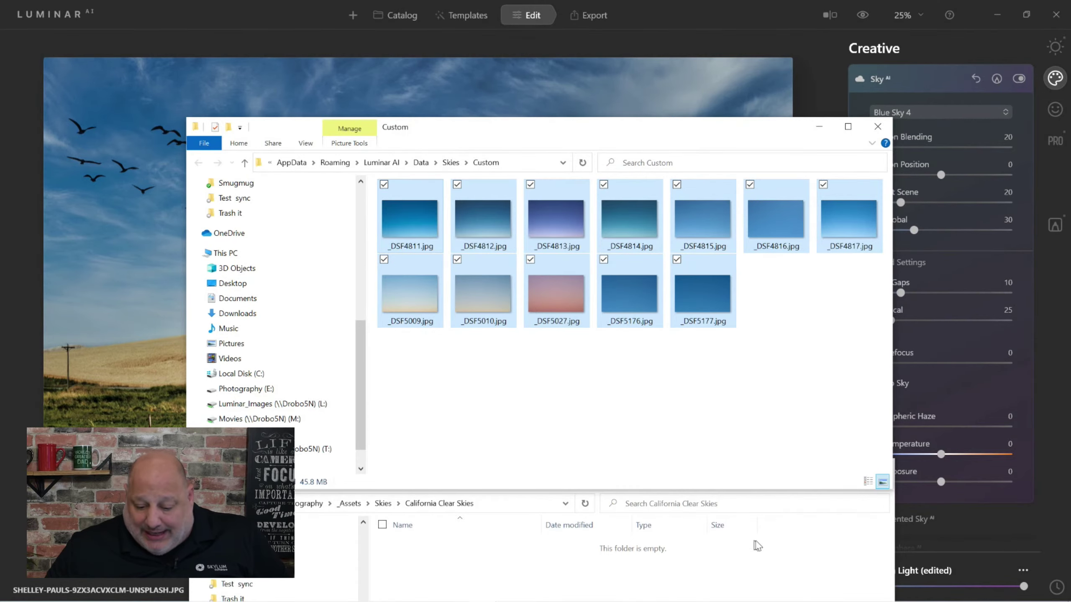
# - Copy the sky images from the Custom folder back into California Clear Skies and close both folder windows
pyautogui.click(795, 551)
pyautogui.moveTo(550, 467); pyautogui.dragTo(567, 402)
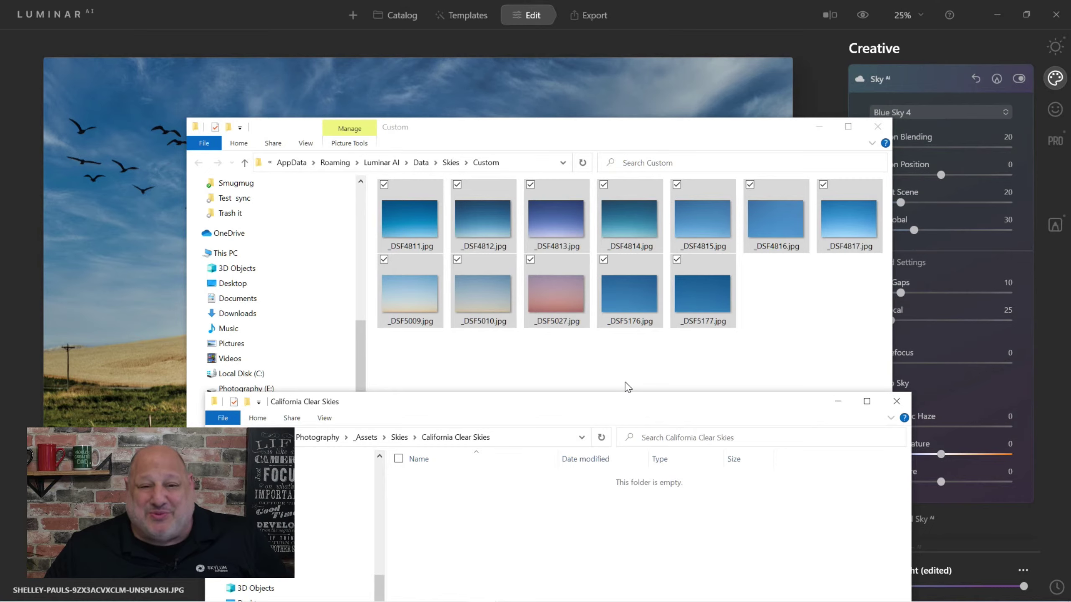
pyautogui.click(631, 294)
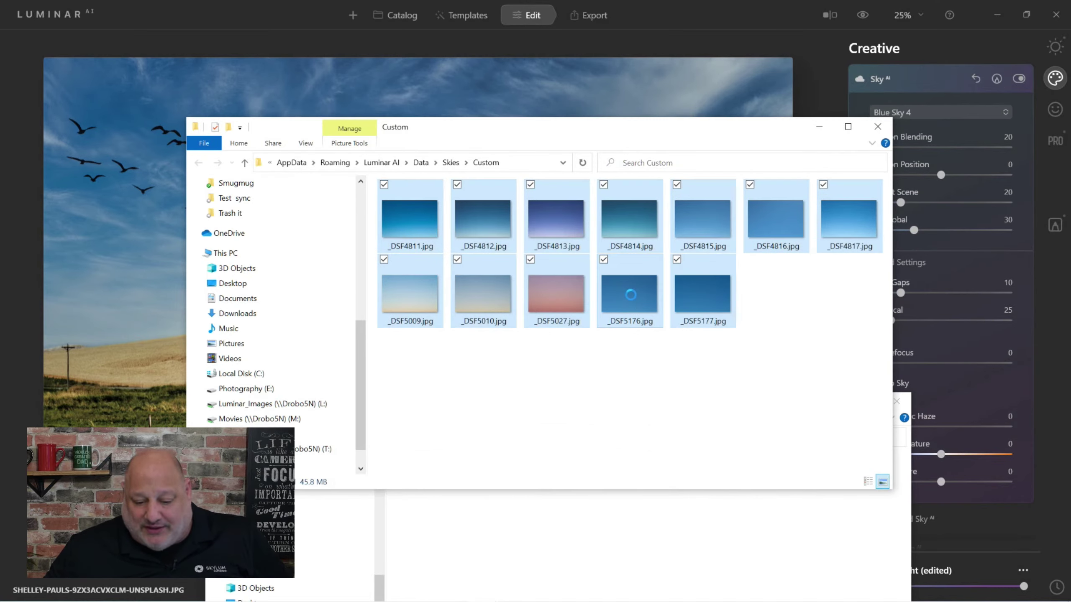
pyautogui.rightClick(630, 295)
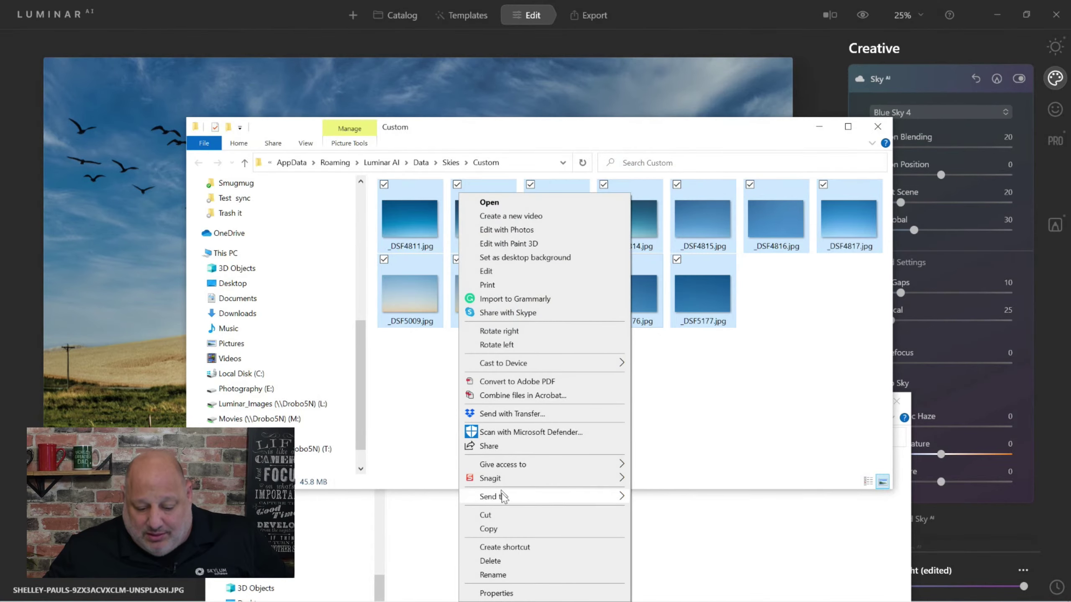
pyautogui.click(506, 530)
pyautogui.click(507, 527)
pyautogui.rightClick(507, 528)
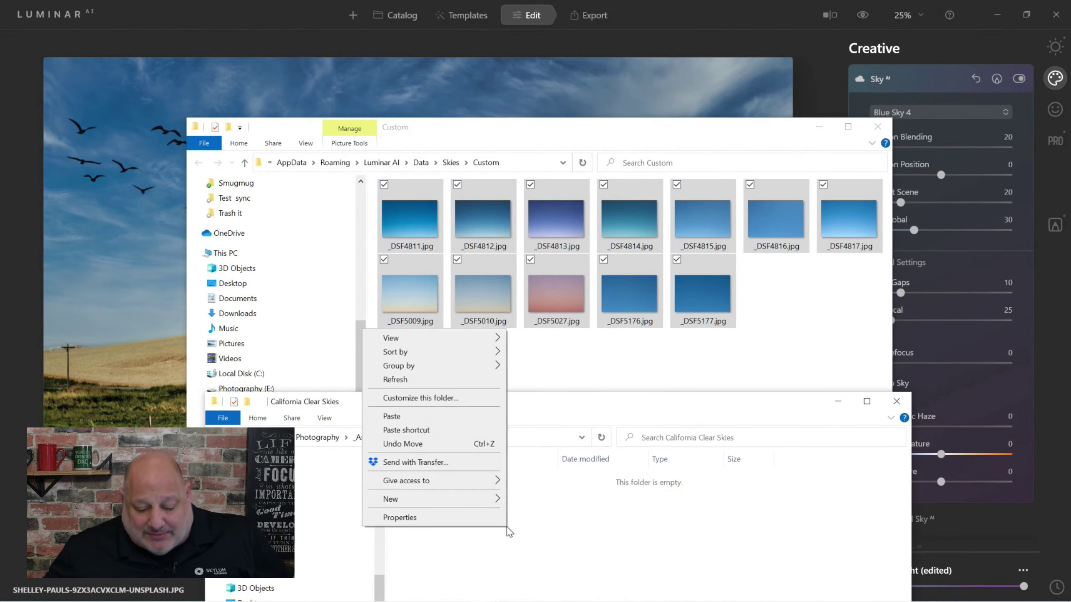
pyautogui.click(424, 416)
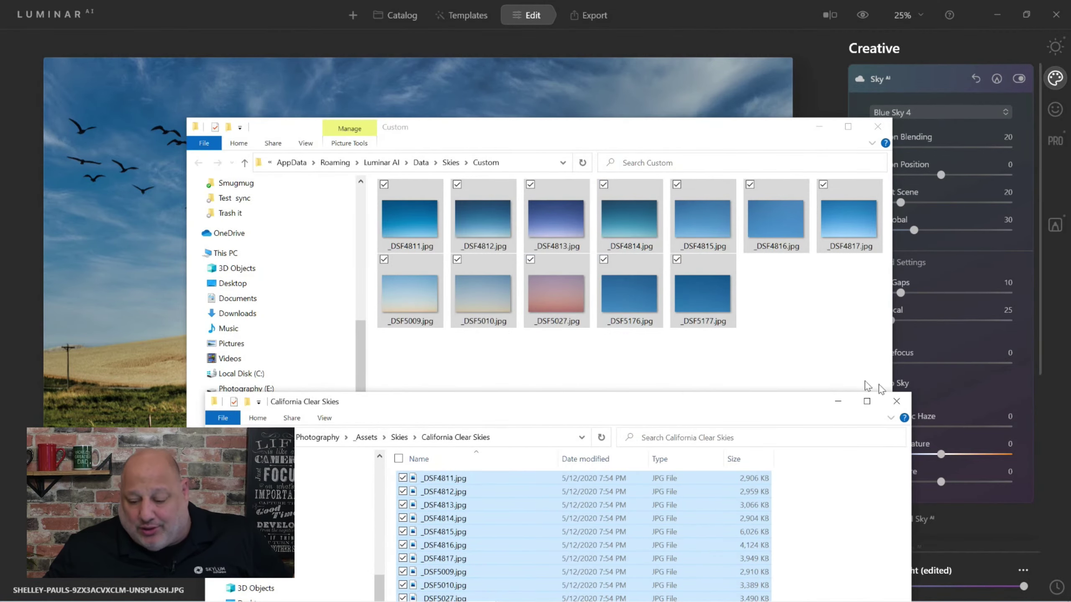
pyautogui.click(897, 402)
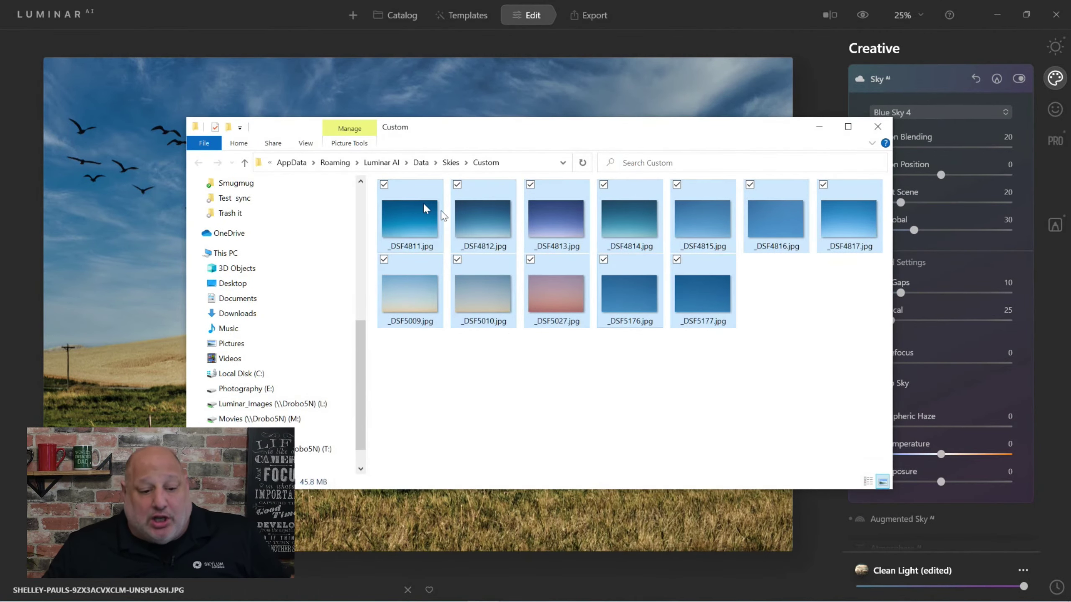
pyautogui.click(877, 127)
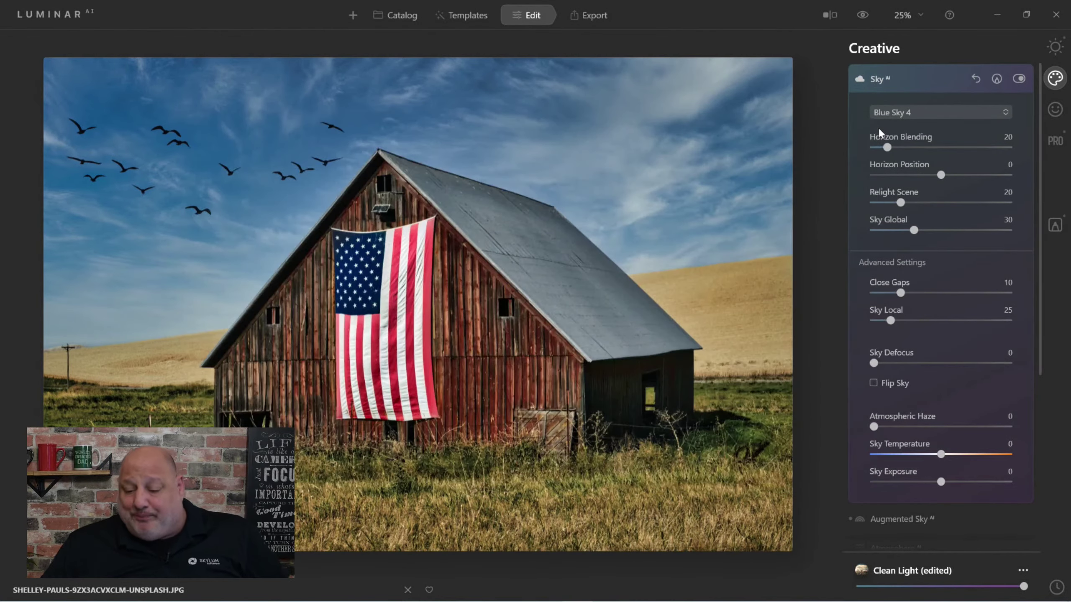
# - Check Sky AI's sky list for the added custom skies, and review the custom skies folder from that list
pyautogui.click(963, 115)
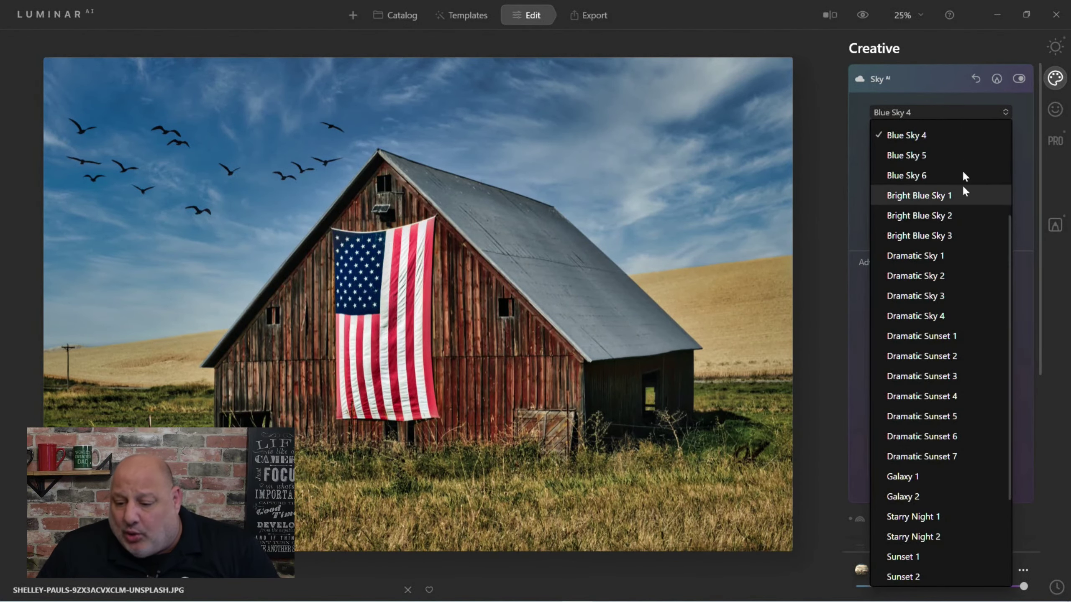
pyautogui.scroll(2, 961, 216)
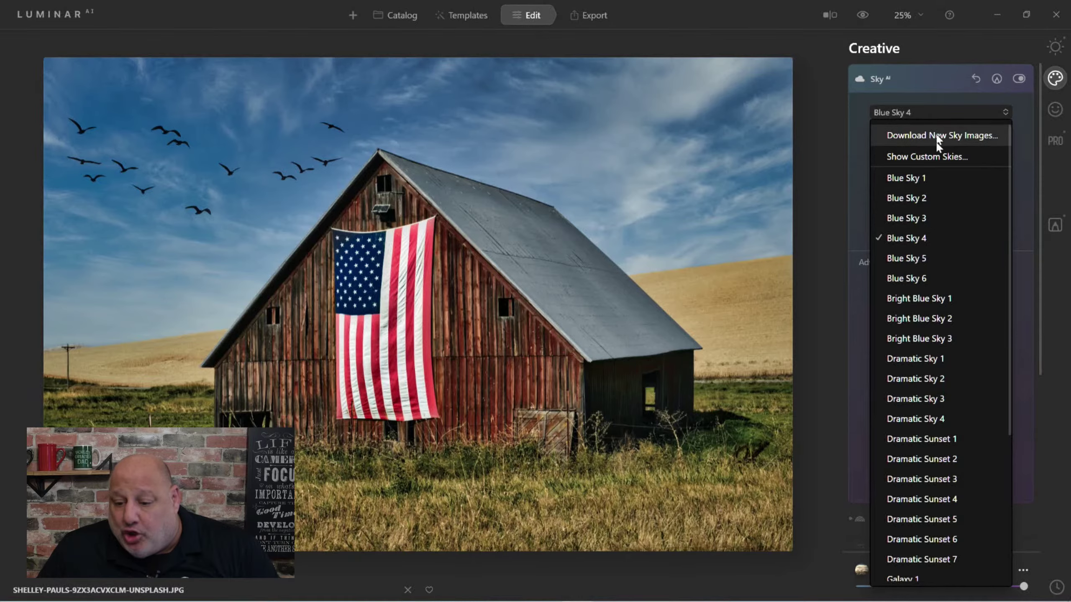
pyautogui.click(899, 81)
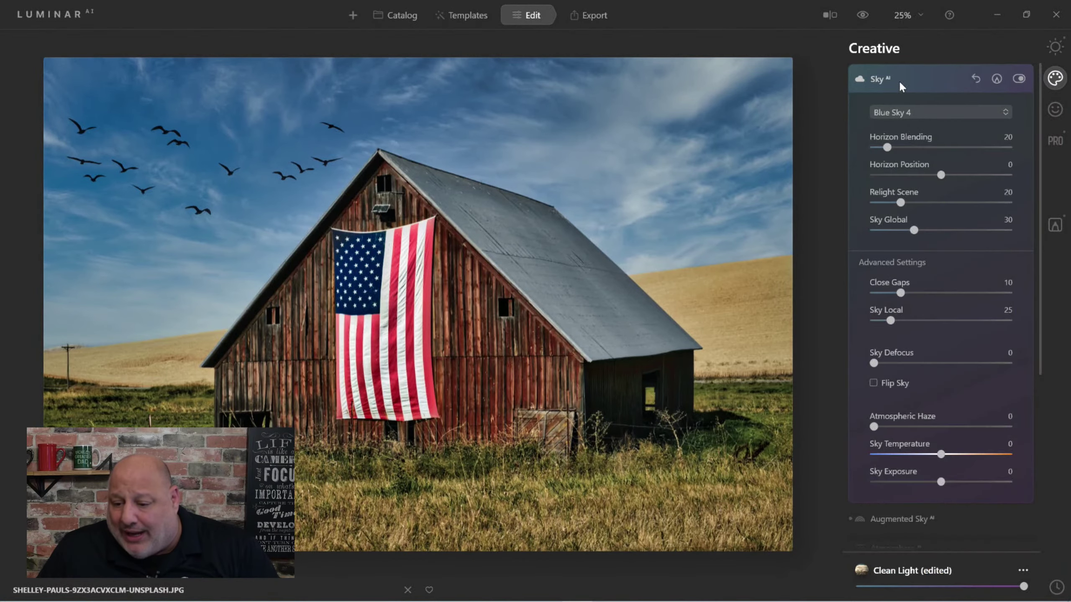
pyautogui.click(919, 81)
pyautogui.click(912, 112)
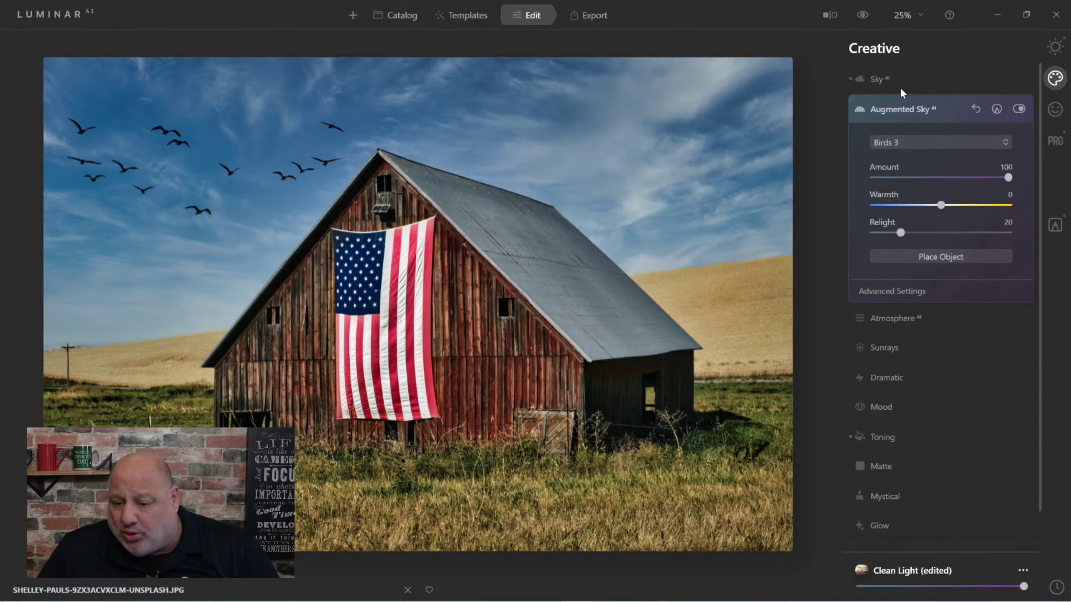
pyautogui.click(884, 79)
pyautogui.click(932, 110)
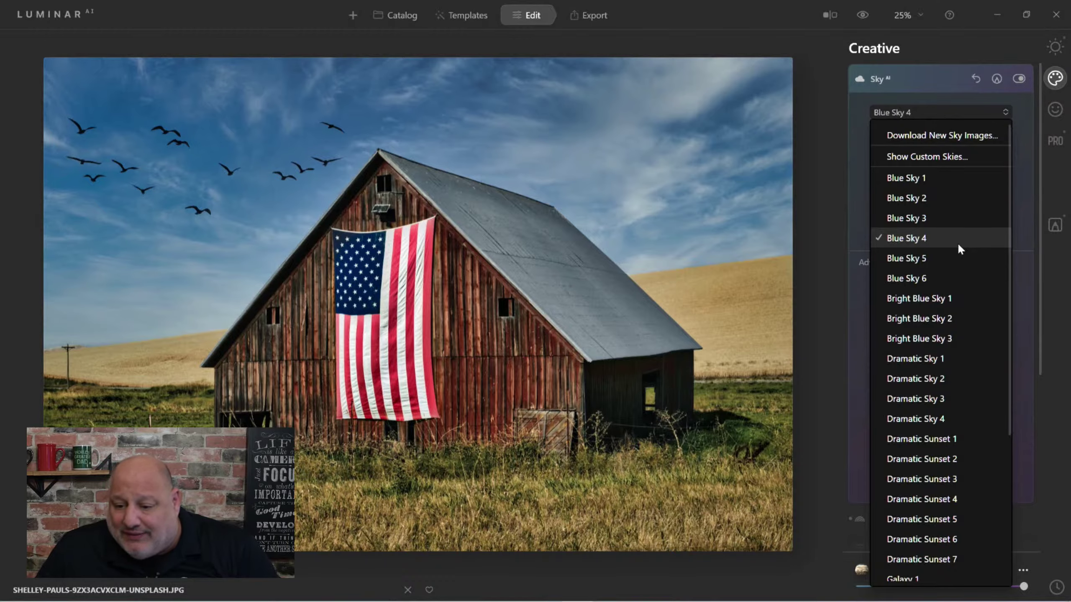
pyautogui.click(962, 155)
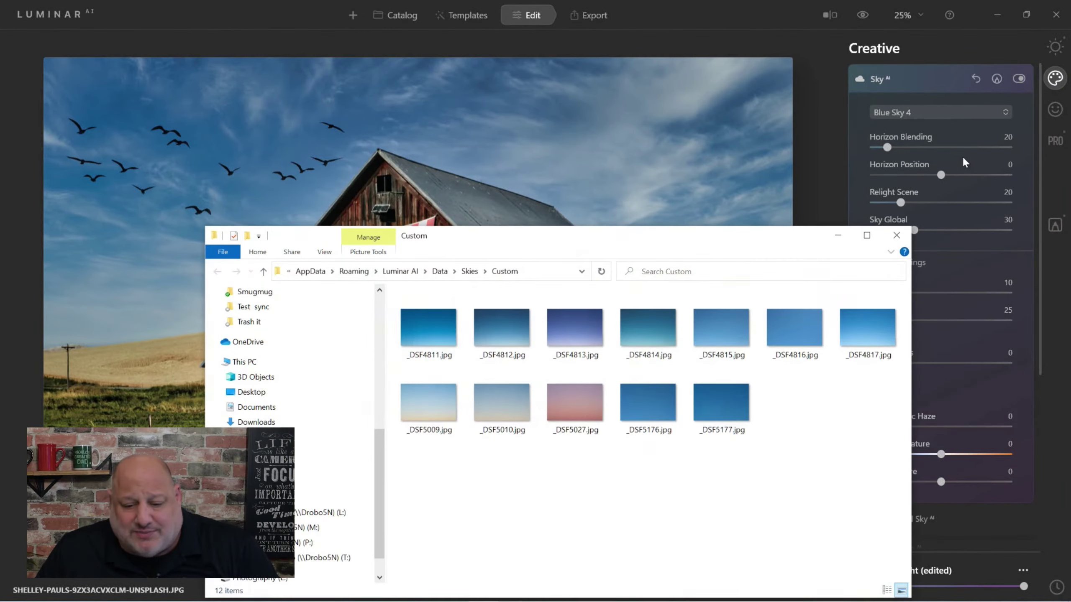
pyautogui.click(896, 235)
# - Search the full Sky AI sky list again for the custom skies, including after switching between Essentials and Creative tools
pyautogui.click(943, 115)
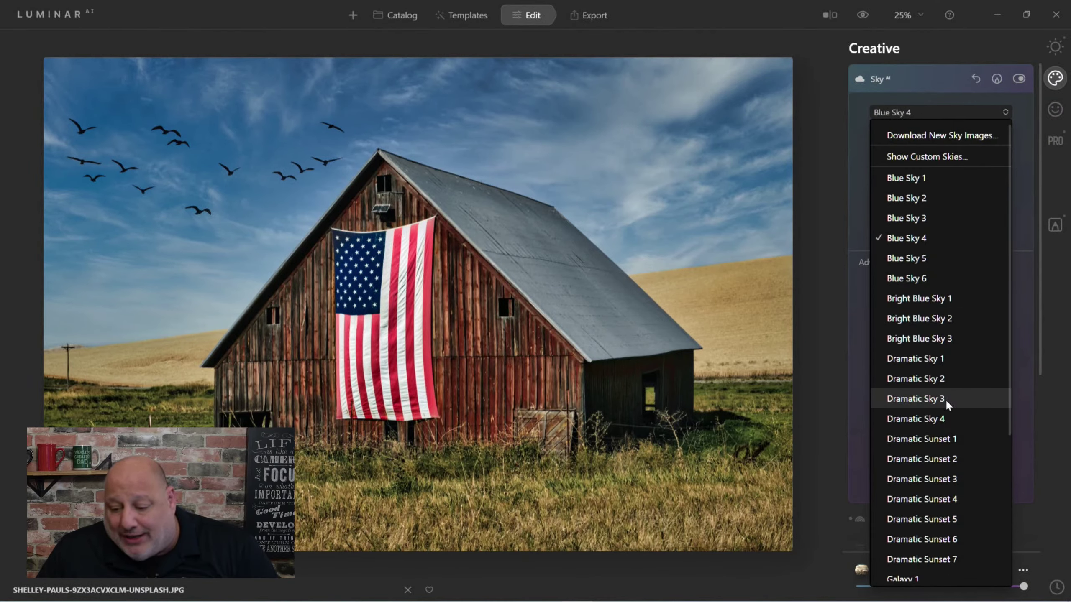
pyautogui.scroll(-5, 946, 399)
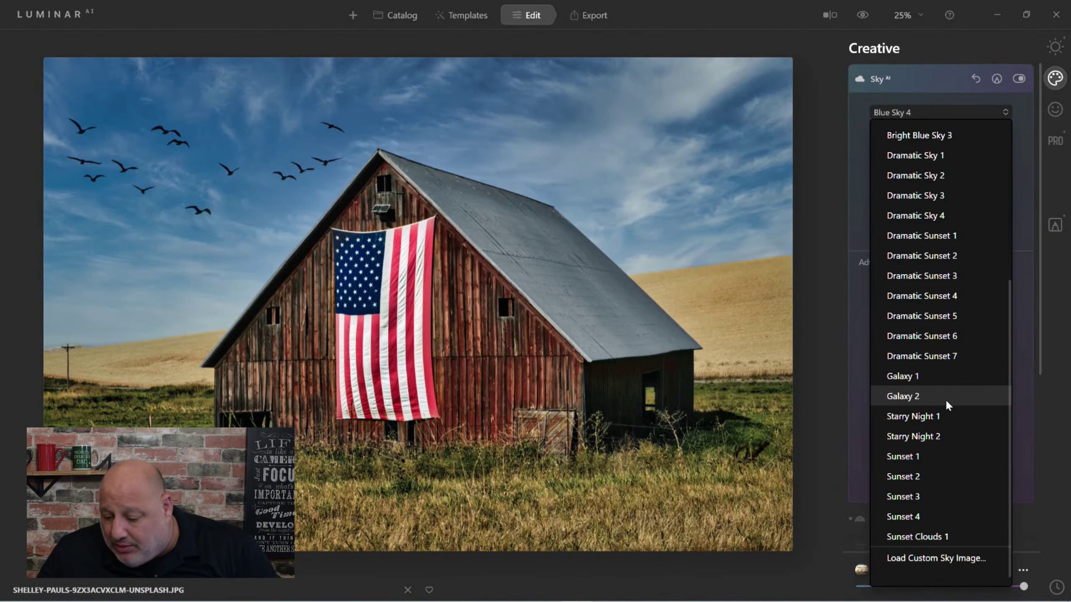
pyautogui.scroll(5, 945, 399)
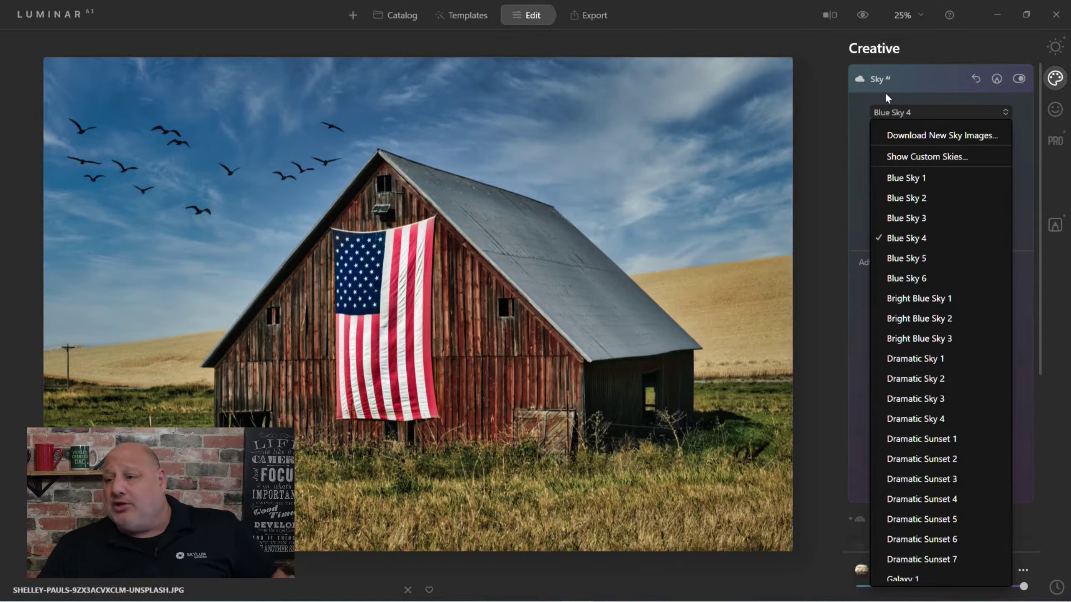
pyautogui.click(905, 80)
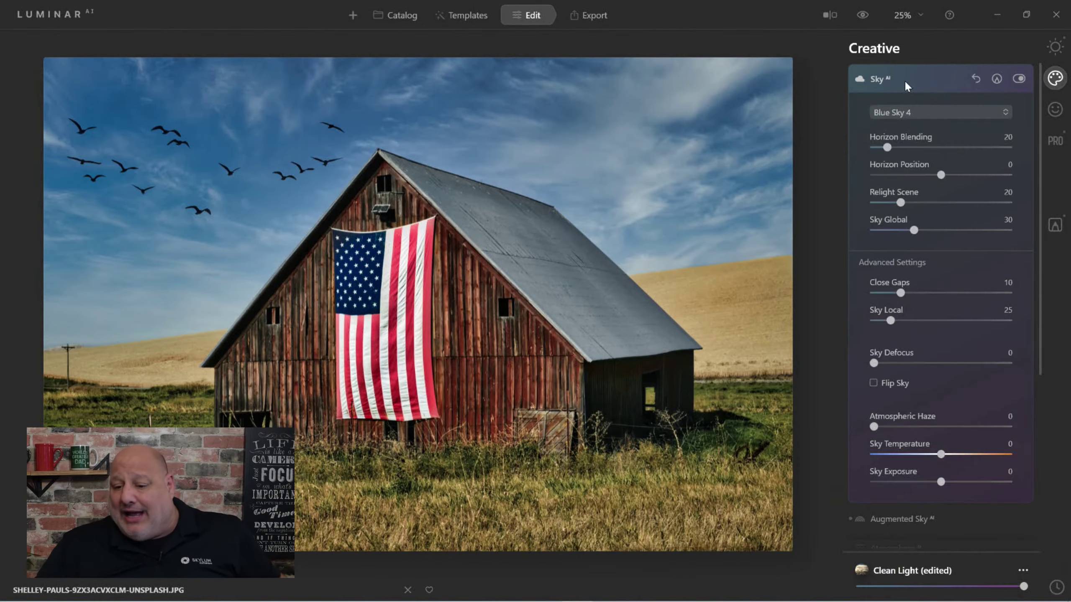
pyautogui.click(1058, 53)
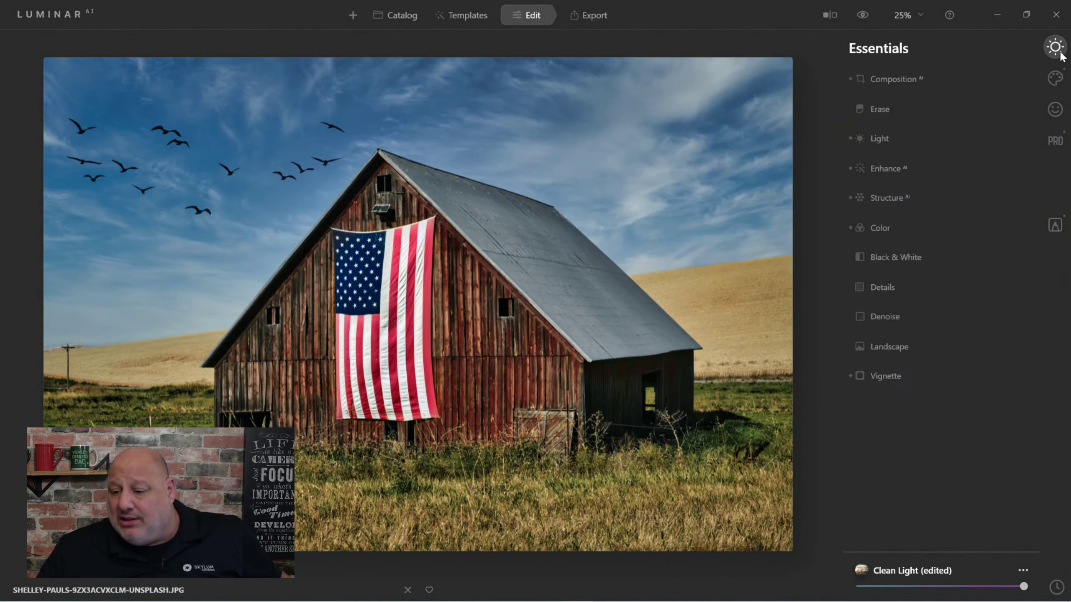
pyautogui.click(1056, 78)
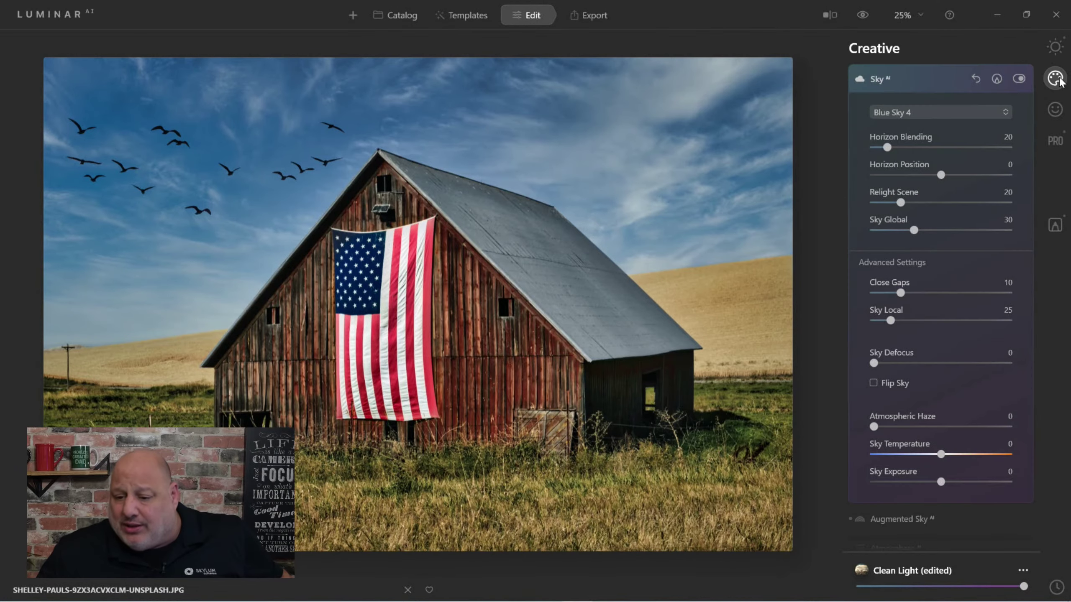
pyautogui.click(946, 110)
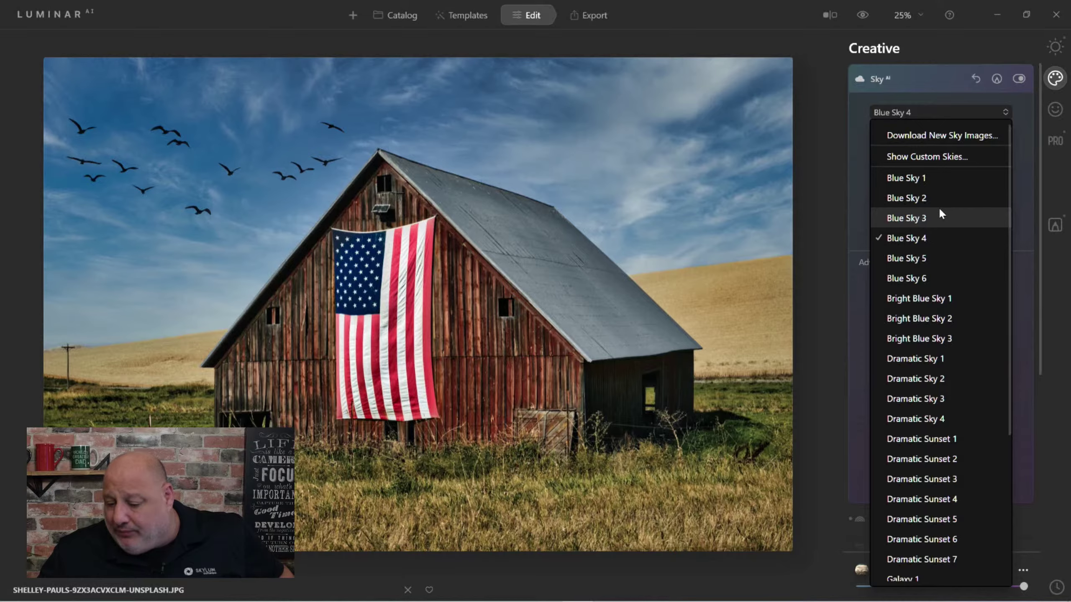
pyautogui.click(899, 80)
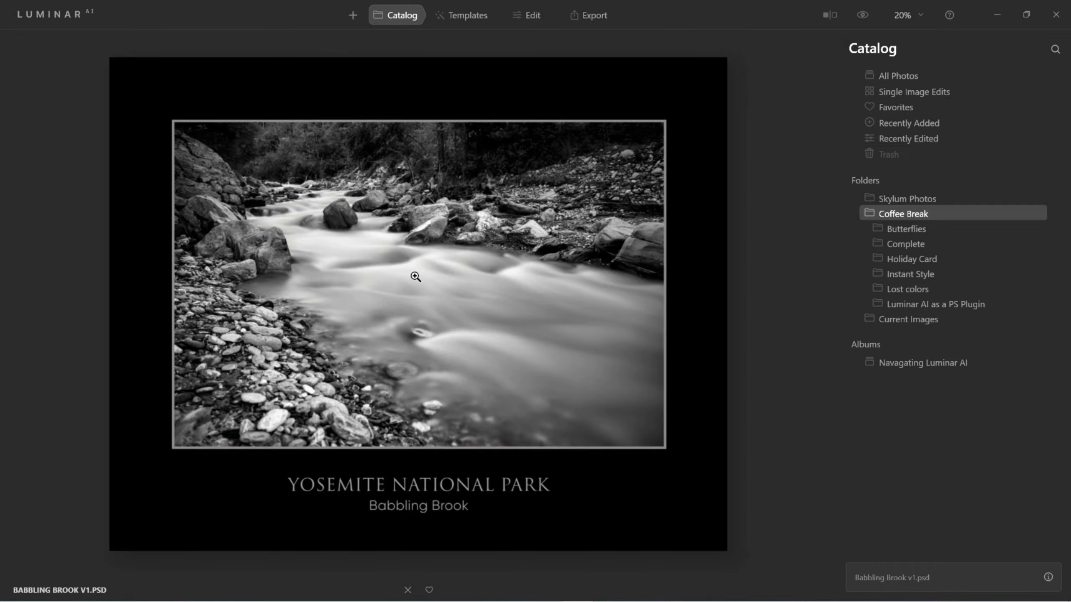
# - Find the black-and-white portrait of the woman by the graffiti wall in the Coffee Break folder and open it for editing
pyautogui.click(400, 16)
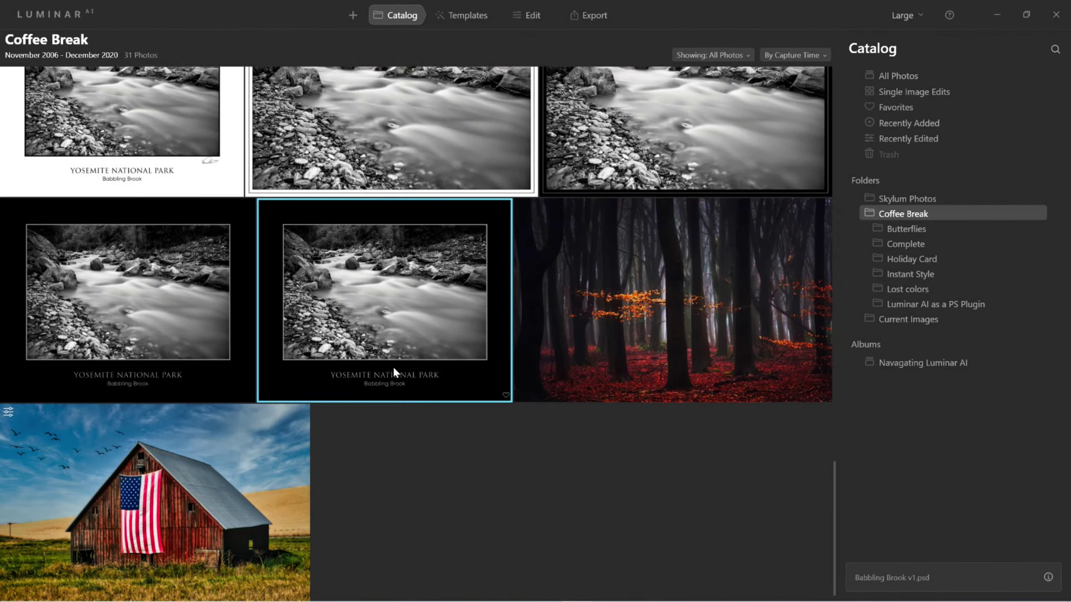
pyautogui.scroll(-5, 393, 367)
pyautogui.scroll(8, 393, 367)
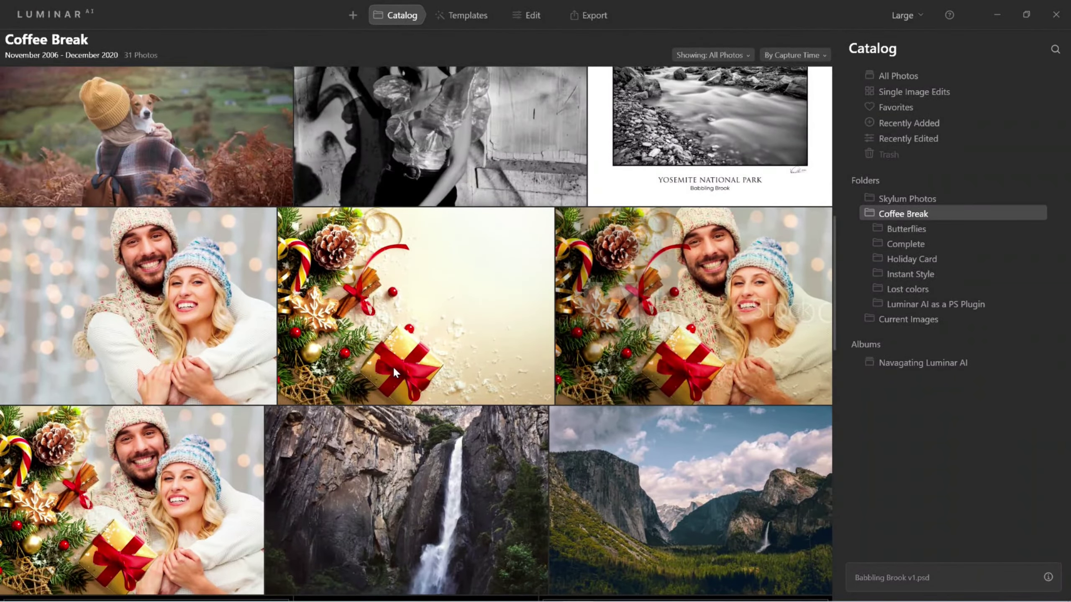
pyautogui.scroll(5, 393, 367)
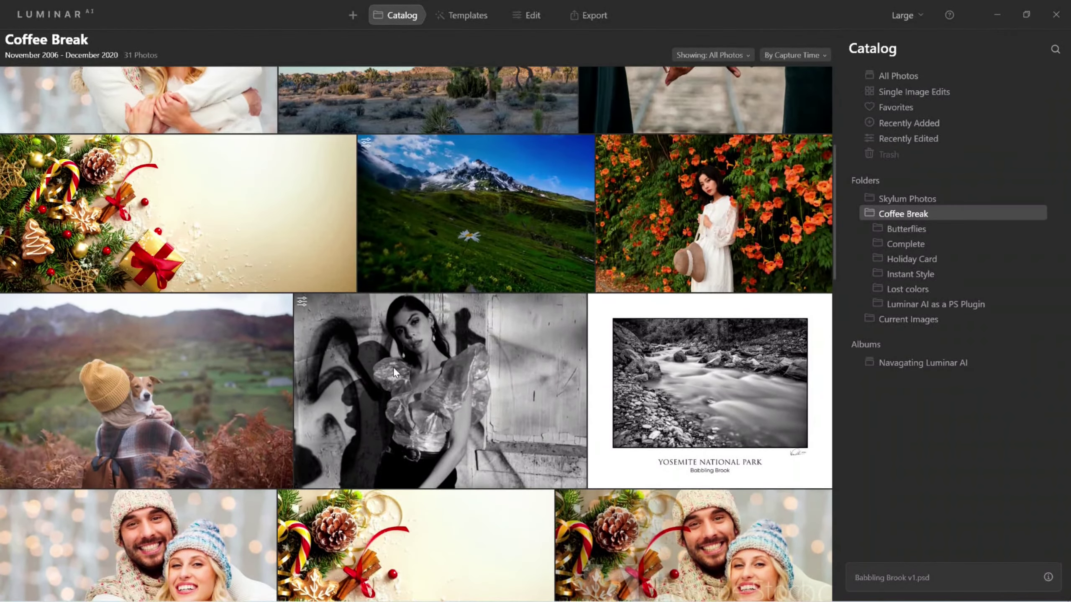
pyautogui.doubleClick(432, 358)
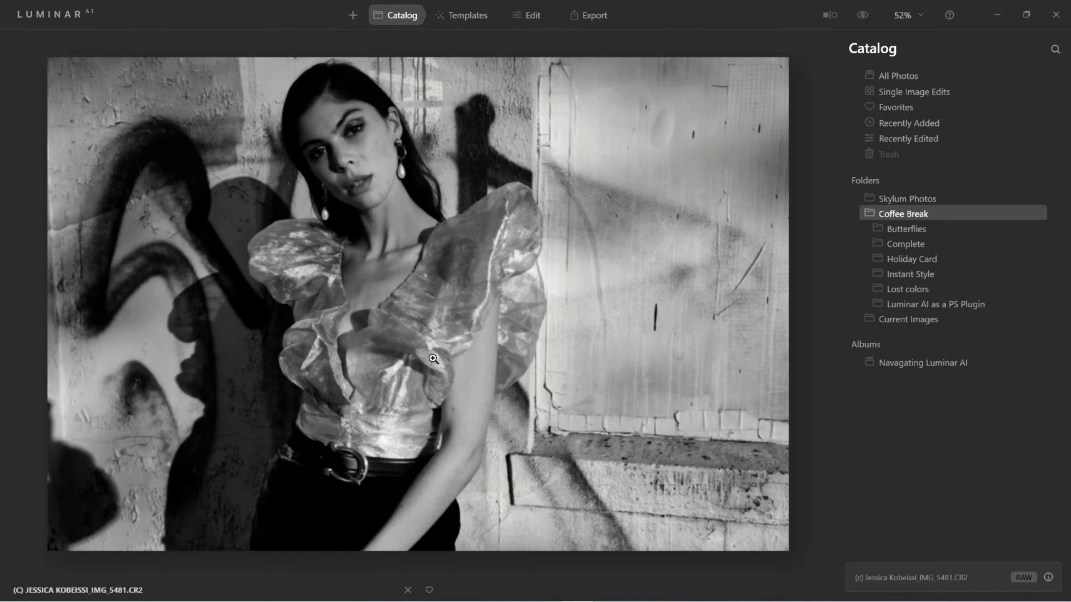
pyautogui.click(529, 17)
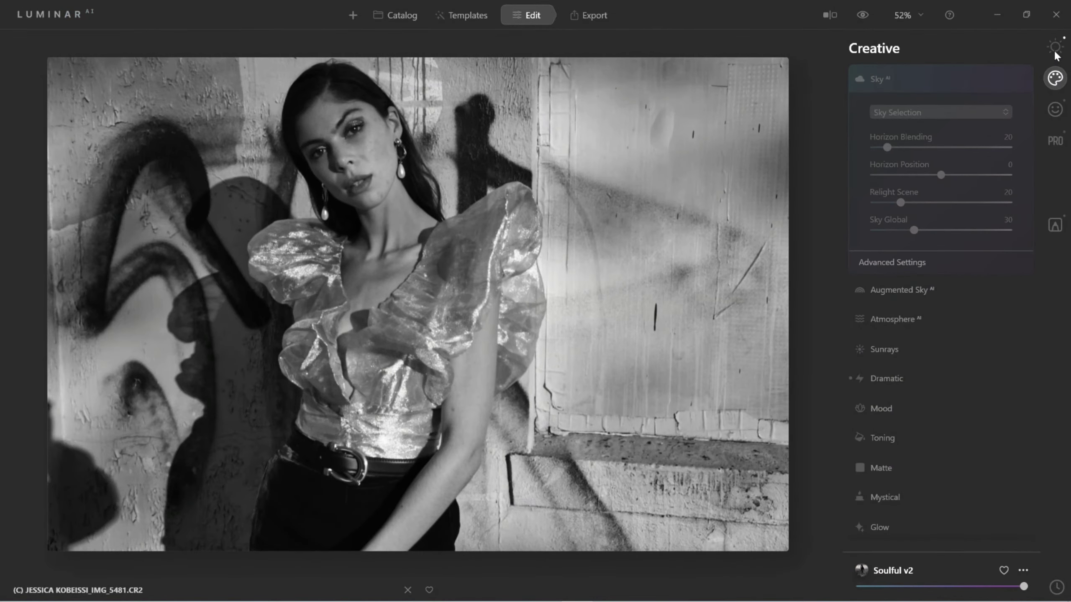
# - Open the portrait's Black & White adjustment and switch it off and back on to compare with the colour version
pyautogui.click(1055, 48)
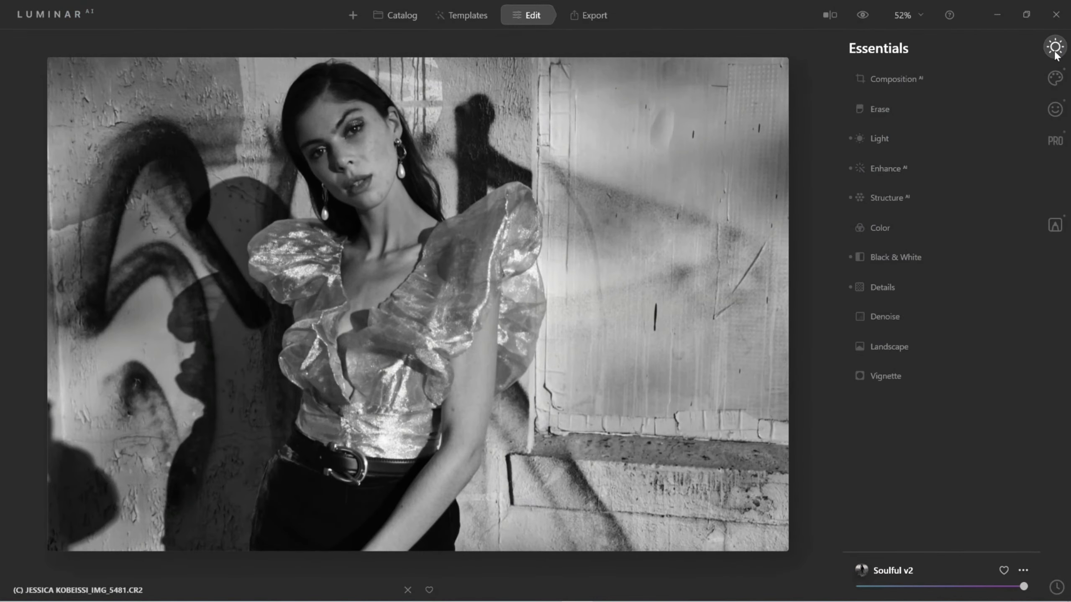
pyautogui.click(899, 257)
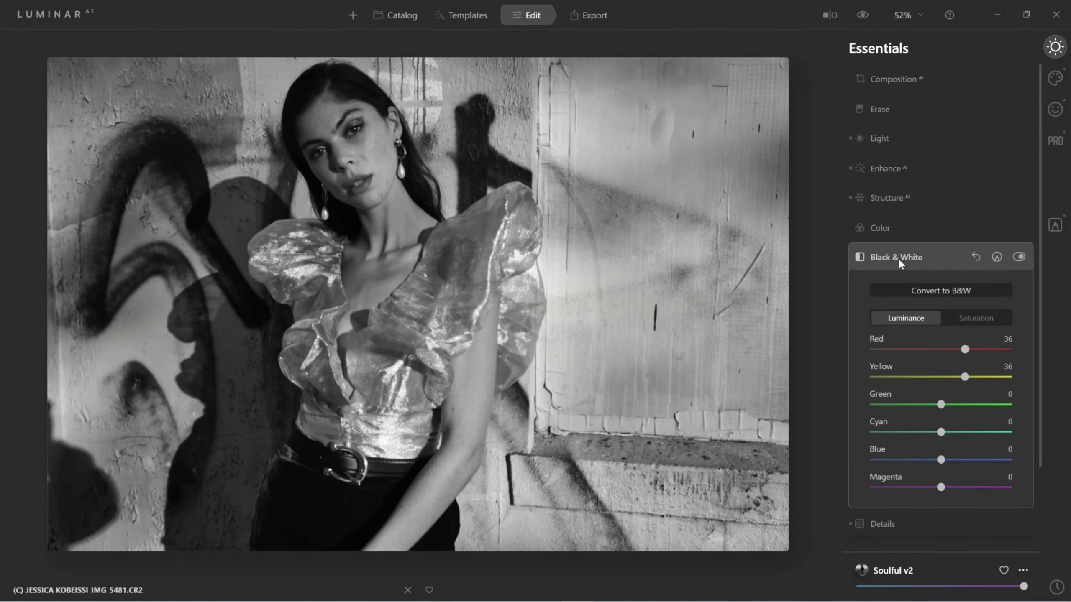
pyautogui.click(1019, 257)
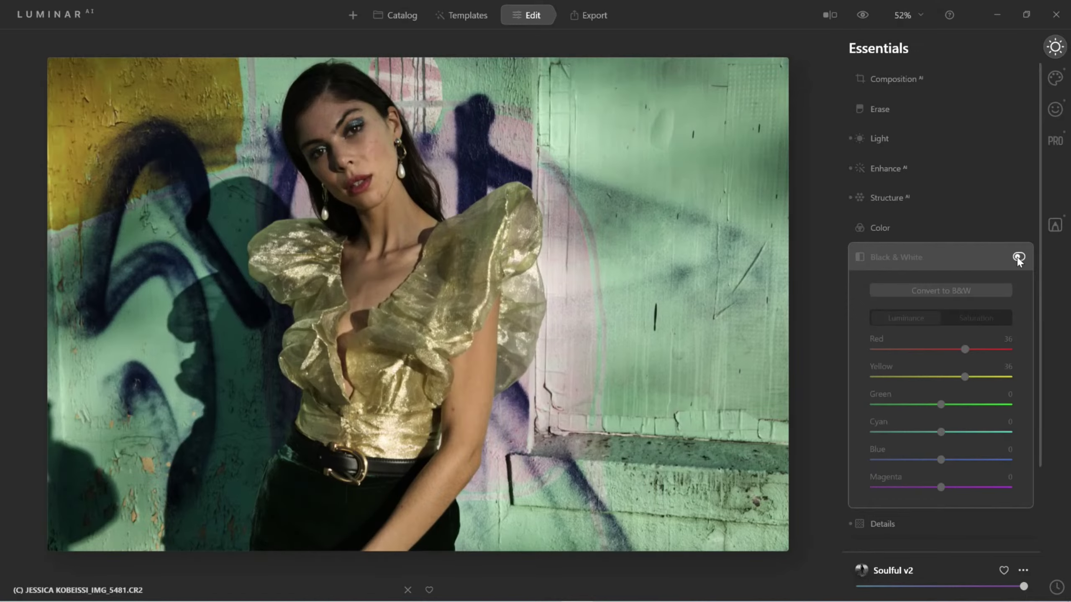
pyautogui.click(1019, 258)
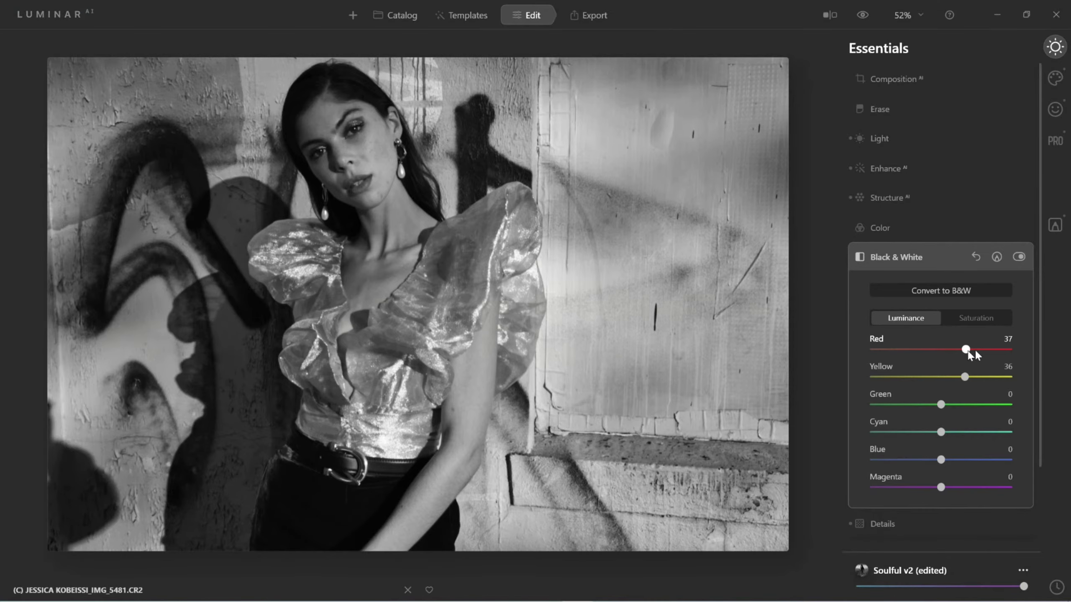
# - Set the Black & White luminance of Red to 48 and Green to -37, with Yellow at 36
pyautogui.moveTo(975, 355)
pyautogui.mouseDown()
pyautogui.moveTo(1014, 353)
pyautogui.moveTo(874, 351)
pyautogui.moveTo(1036, 349)
pyautogui.moveTo(956, 356)
pyautogui.mouseUp()
pyautogui.moveTo(965, 379); pyautogui.dragTo(919, 420)
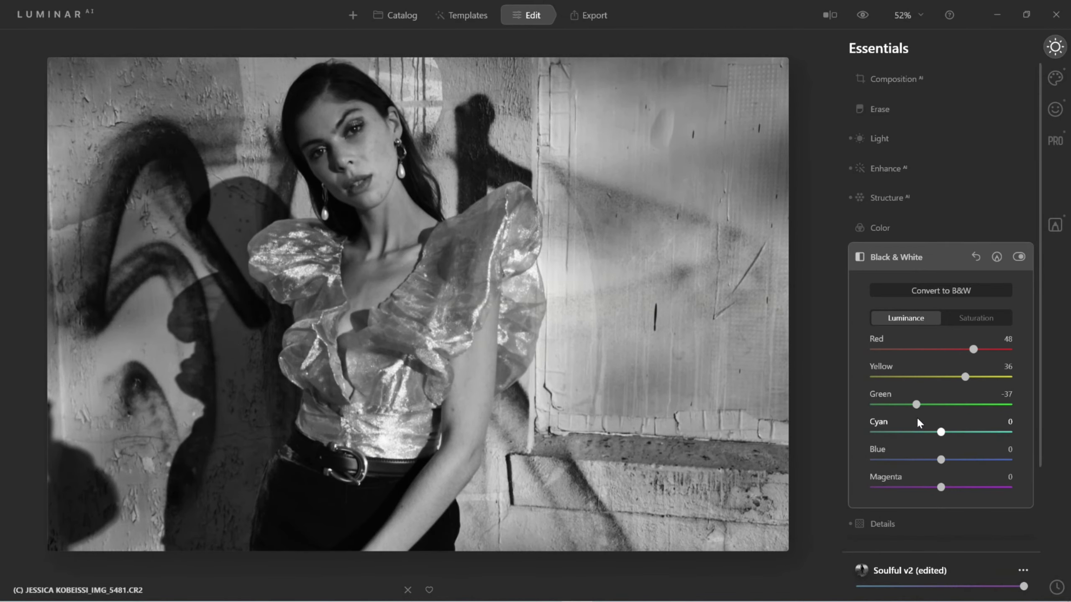